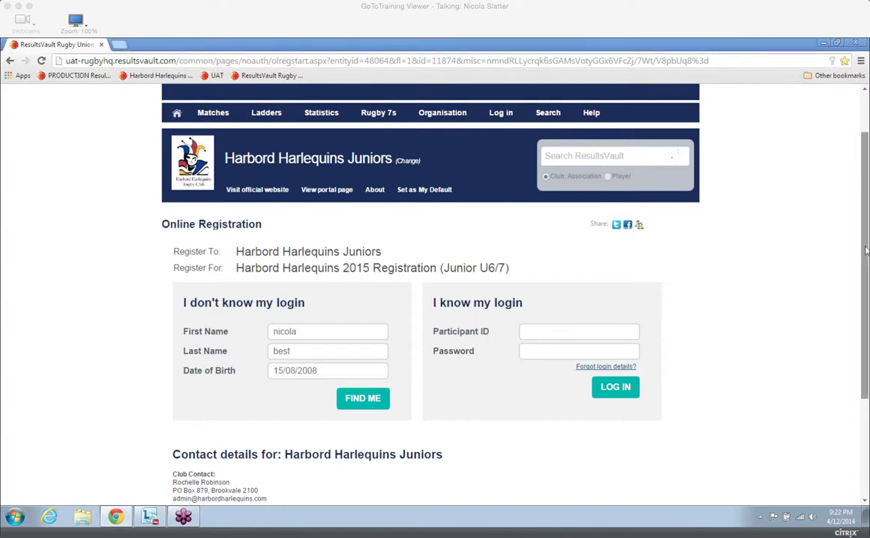
Search for the player's existing record using the prefilled name and date of birth, and review the possible matches.
{"action": "left_click_drag", "start_coordinate": [865, 251], "coordinate": [866, 338]}
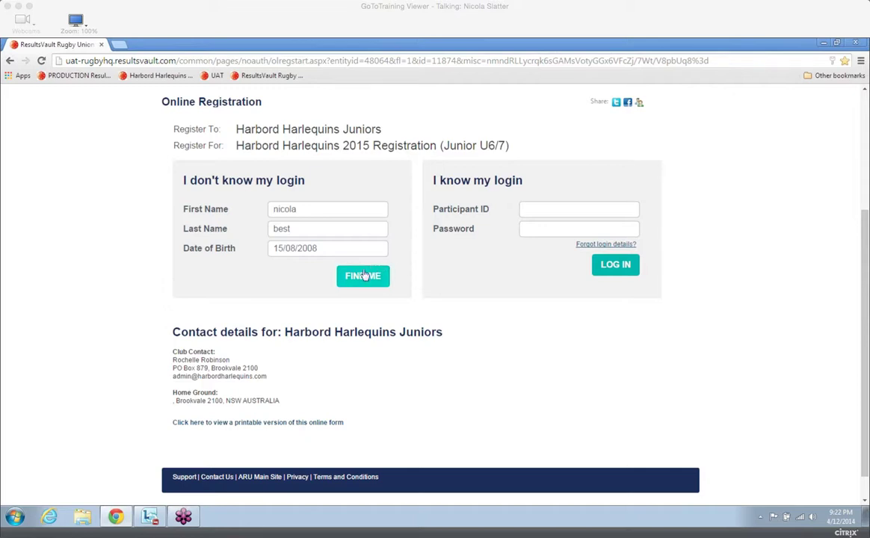
{"action": "left_click", "coordinate": [311, 210]}
{"action": "left_click", "coordinate": [359, 276]}
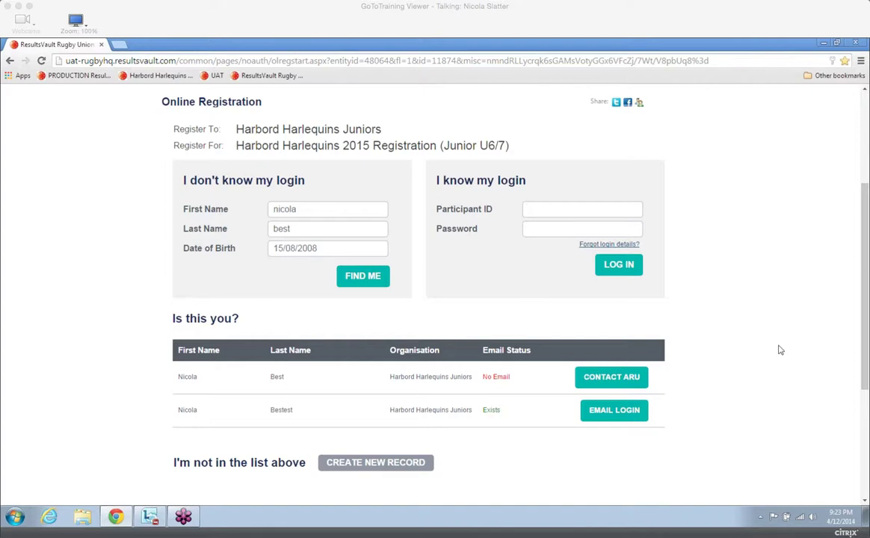
{"action": "left_click_drag", "start_coordinate": [866, 303], "coordinate": [867, 361]}
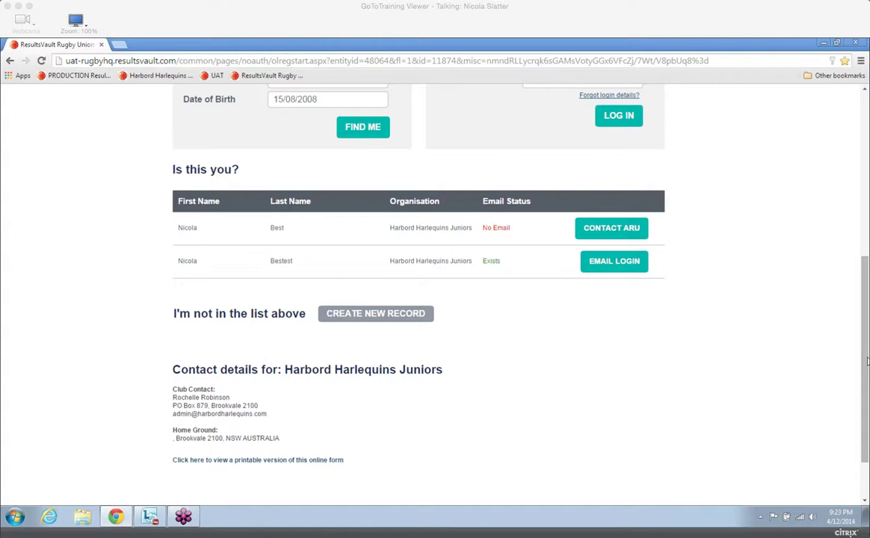
{"action": "left_click_drag", "start_coordinate": [866, 362], "coordinate": [864, 282]}
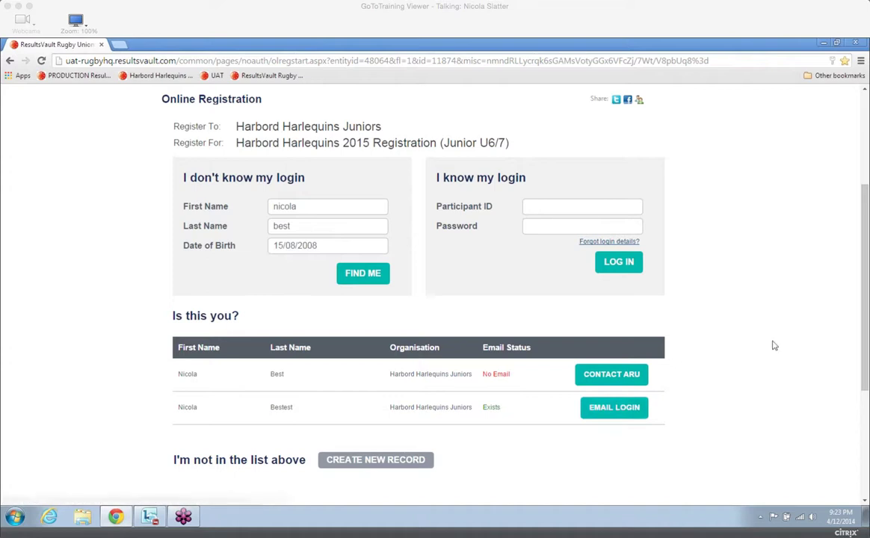
{"action": "left_click_drag", "start_coordinate": [866, 259], "coordinate": [866, 282]}
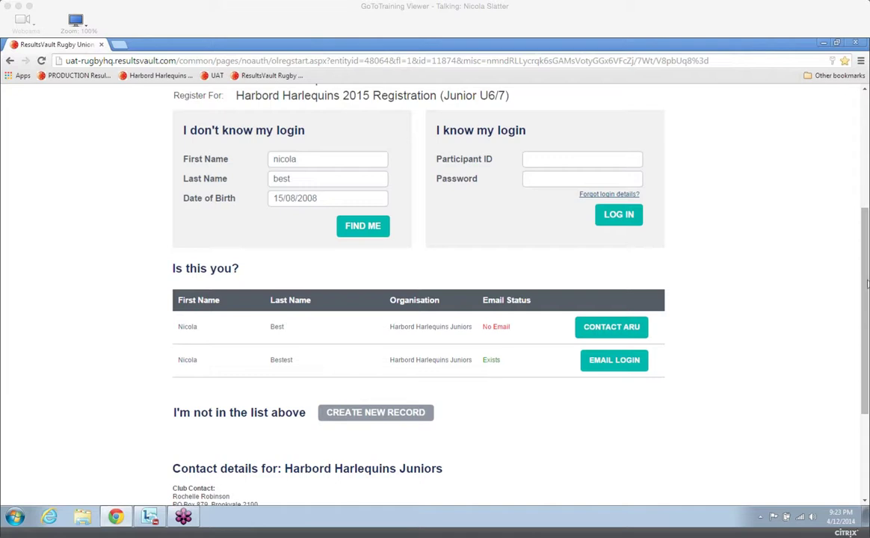
{"action": "left_click_drag", "start_coordinate": [867, 286], "coordinate": [868, 288]}
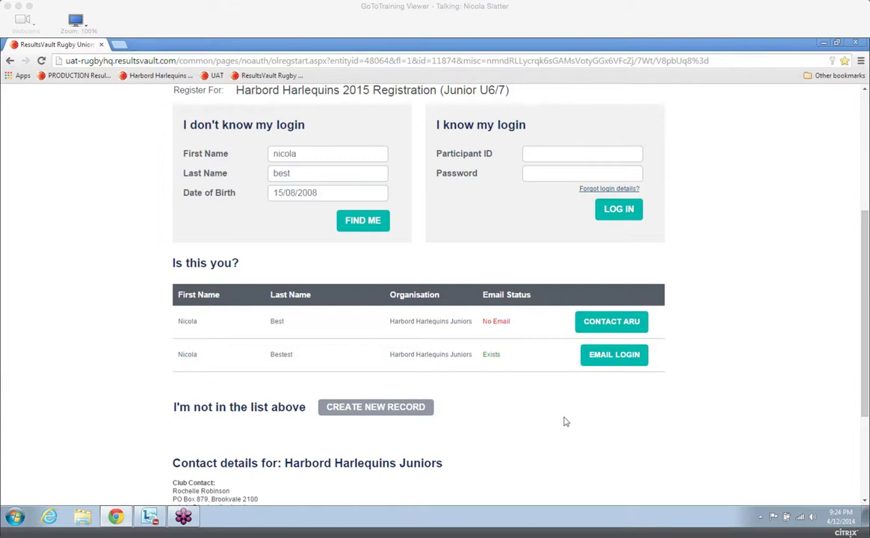
Log in to the online registration with the participant ID and the account password.
{"action": "left_click", "coordinate": [541, 153]}
{"action": "type", "text": "28"}
{"action": "type", "text": "5"}
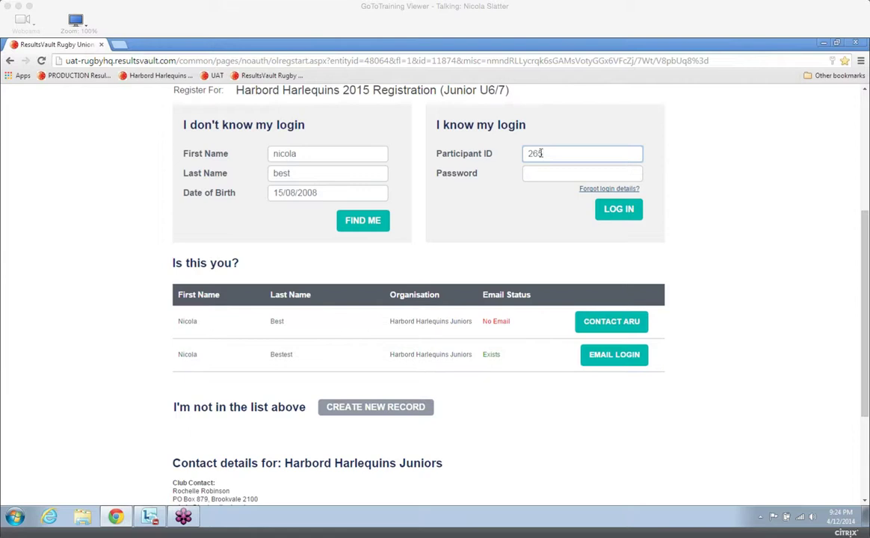
{"action": "type", "text": "8278"}
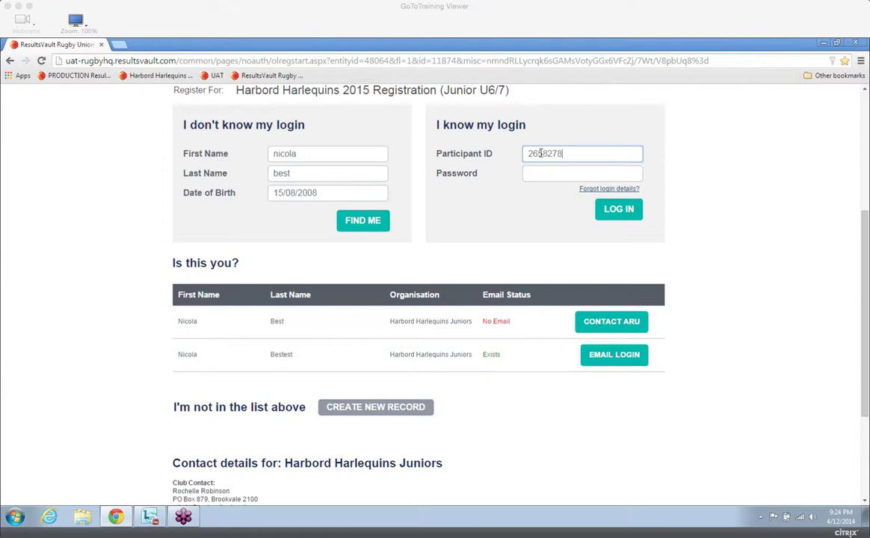
{"action": "key", "text": "Tab"}
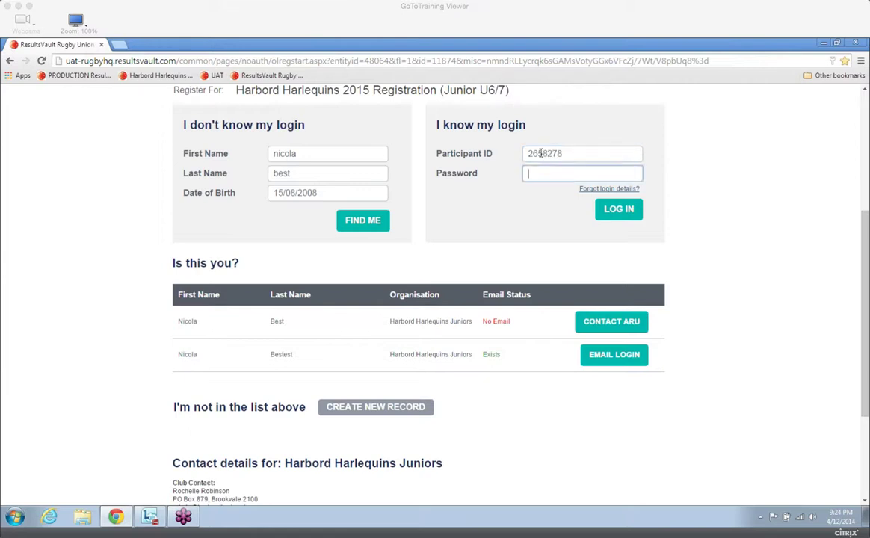
{"action": "type", "text": "•••"}
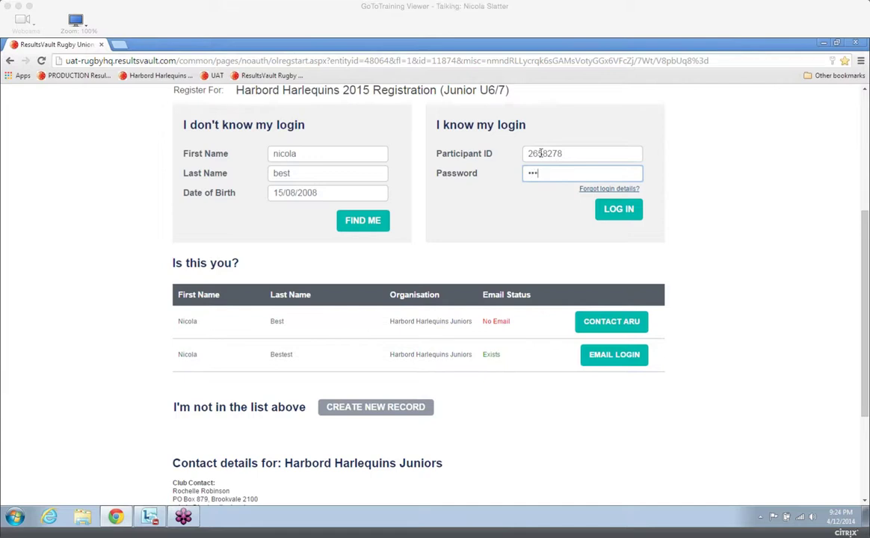
{"action": "type", "text": "•••"}
{"action": "left_click", "coordinate": [624, 209]}
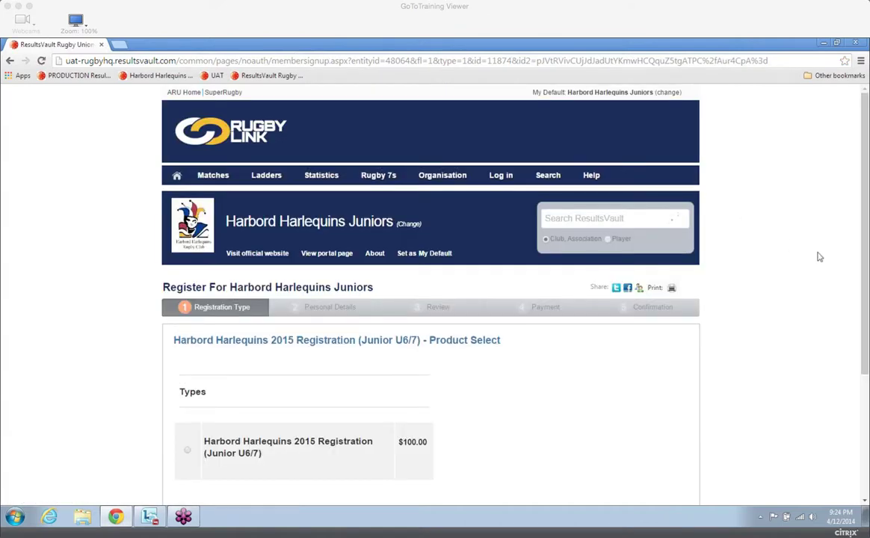
Select the $100.00 Harbord Harlequins 2015 Registration (Junior U6/7) type and proceed to the personal details.
{"action": "scroll", "coordinate": [866, 280], "scroll_direction": "down", "scroll_amount": 1}
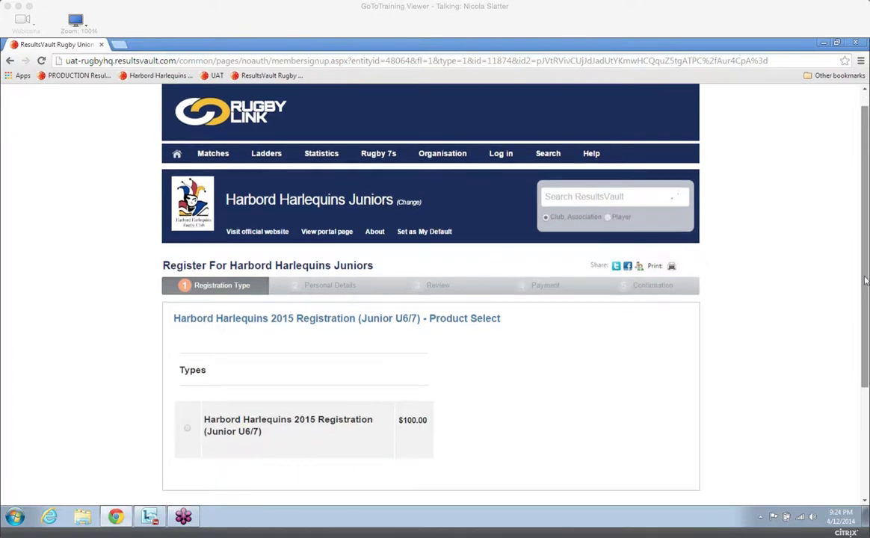
{"action": "scroll", "coordinate": [866, 280], "scroll_direction": "down", "scroll_amount": 2}
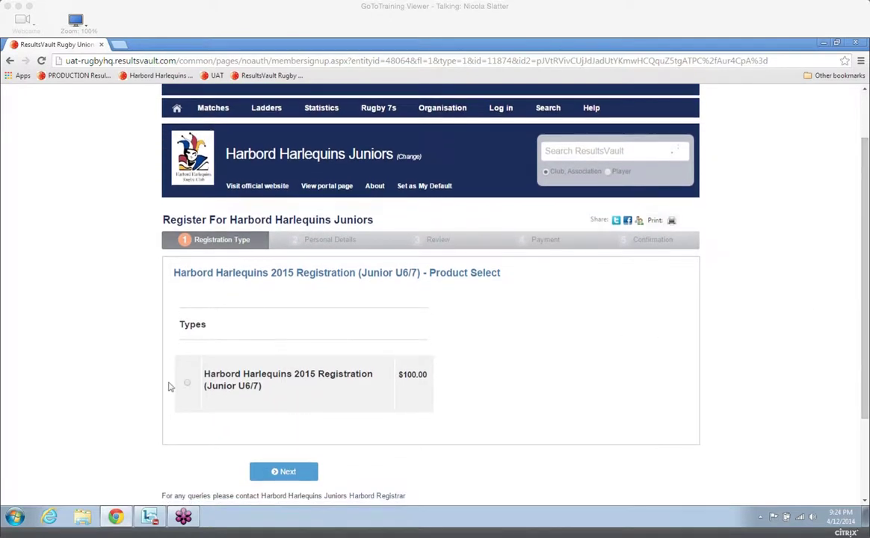
{"action": "left_click", "coordinate": [186, 383]}
{"action": "left_click", "coordinate": [287, 473]}
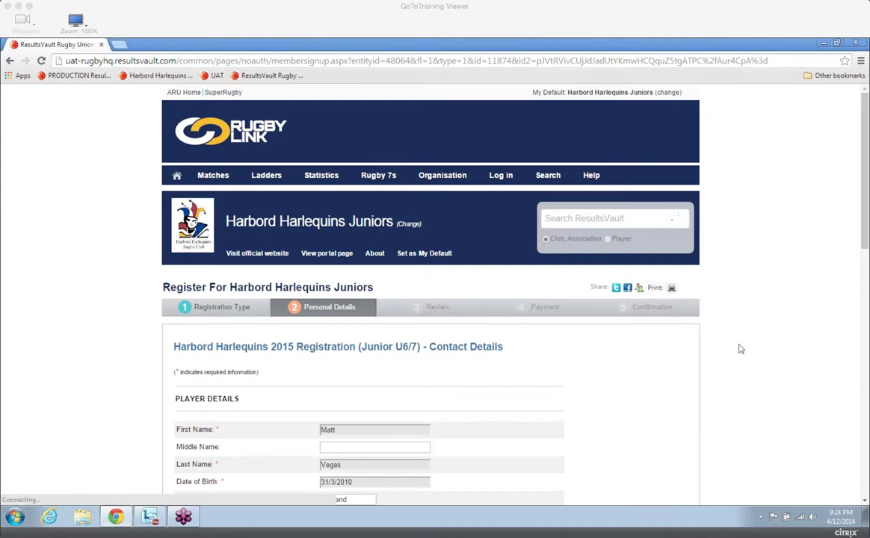
Check the prefilled player, address, contact and emergency contact details and submit them to reach the registration review.
{"action": "left_click_drag", "start_coordinate": [865, 246], "coordinate": [867, 298]}
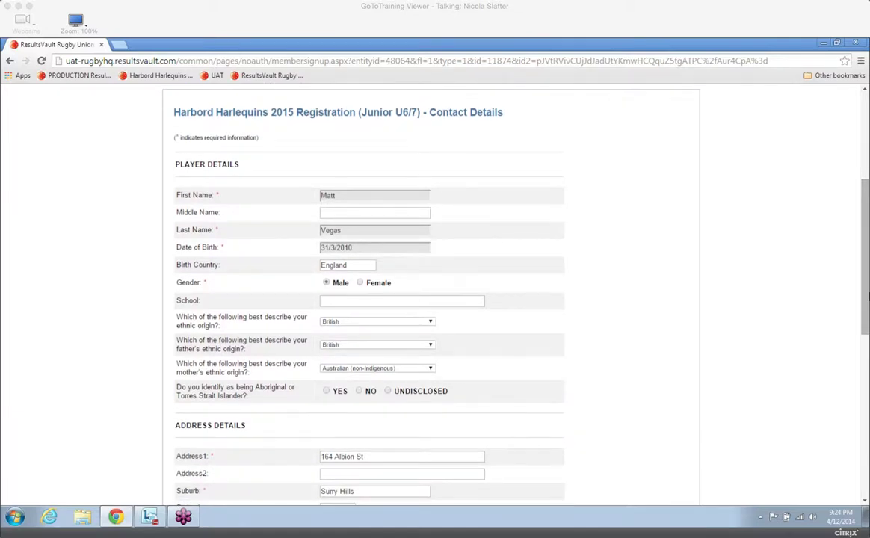
{"action": "scroll", "coordinate": [865, 291], "scroll_direction": "down", "scroll_amount": 1}
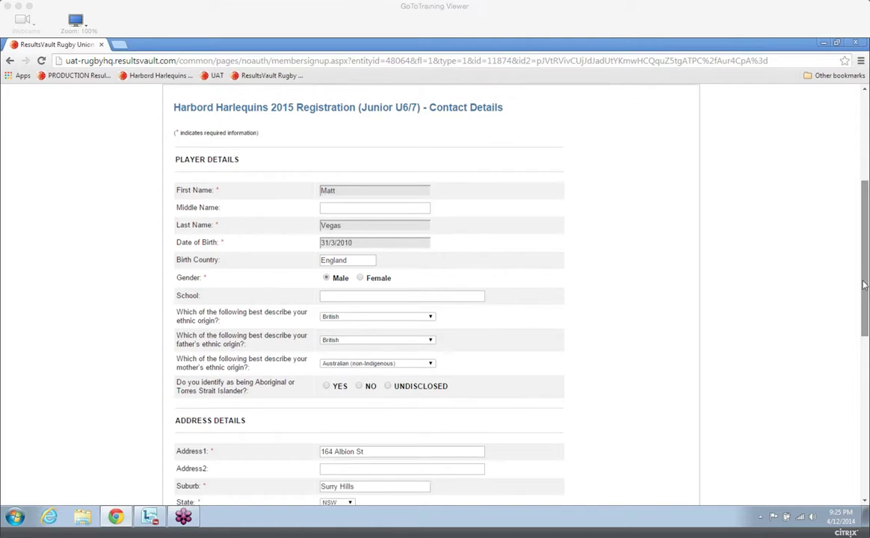
{"action": "left_click_drag", "start_coordinate": [864, 290], "coordinate": [865, 310]}
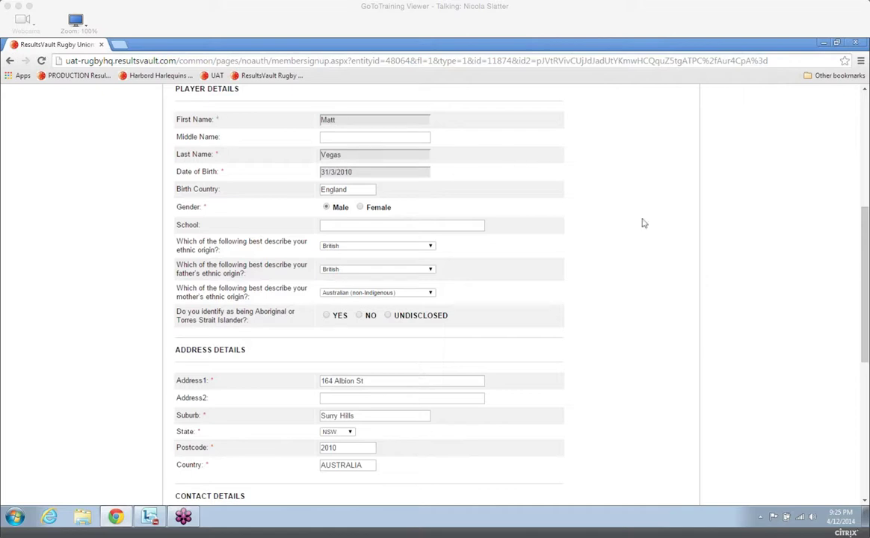
{"action": "left_click_drag", "start_coordinate": [863, 280], "coordinate": [863, 293]}
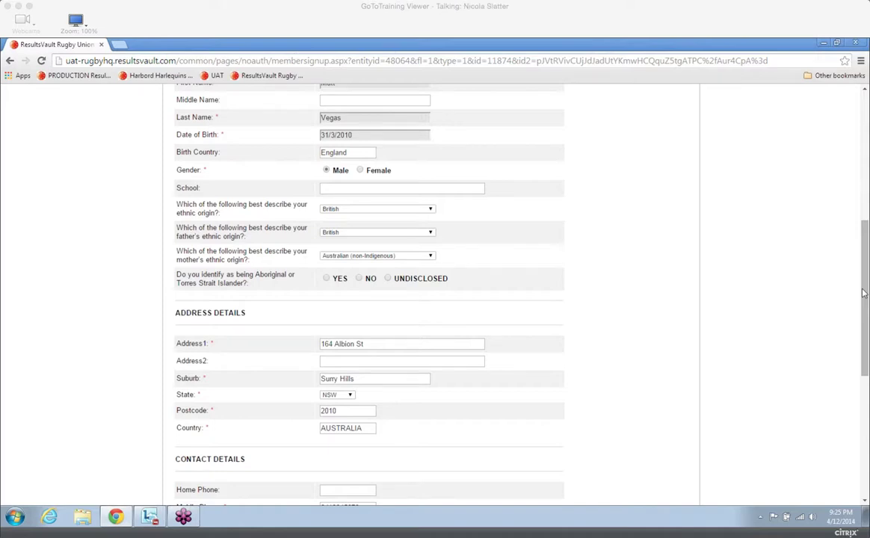
{"action": "left_click_drag", "start_coordinate": [863, 293], "coordinate": [848, 375]}
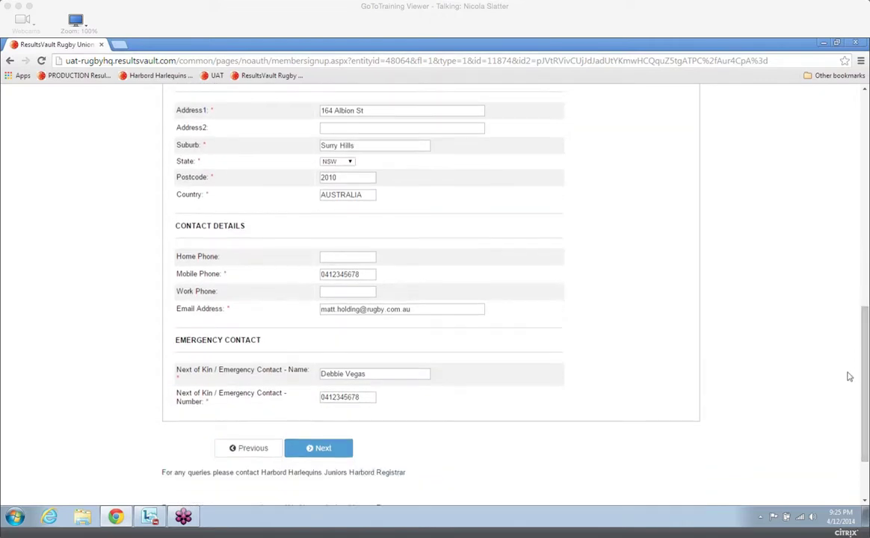
{"action": "left_click", "coordinate": [316, 448]}
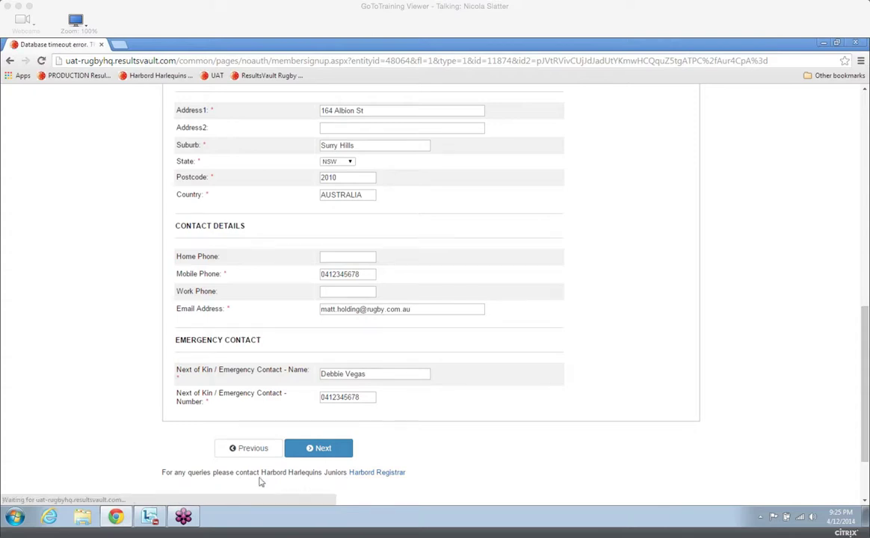
{"action": "left_click", "coordinate": [10, 61]}
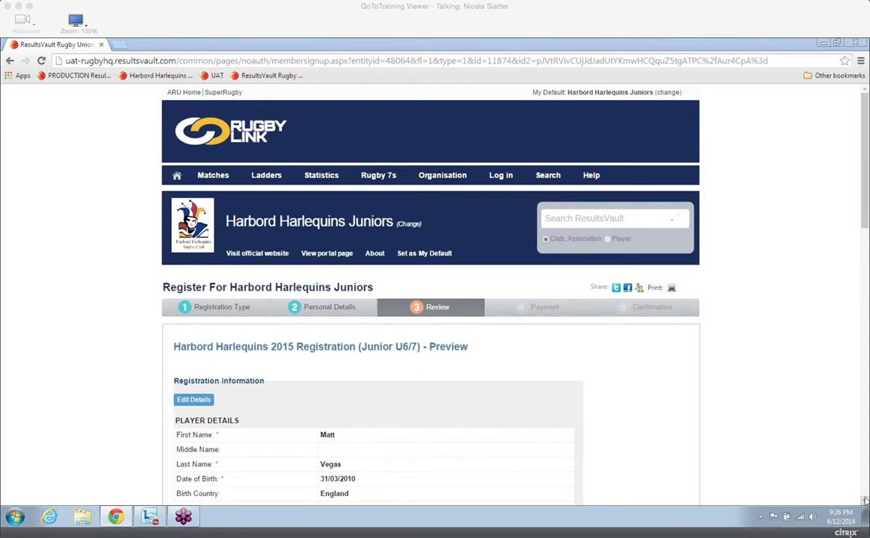
Review the registration summary and disclaimer, accept the terms and conditions, and proceed to payment.
{"action": "scroll", "coordinate": [865, 500], "scroll_direction": "down", "scroll_amount": 3}
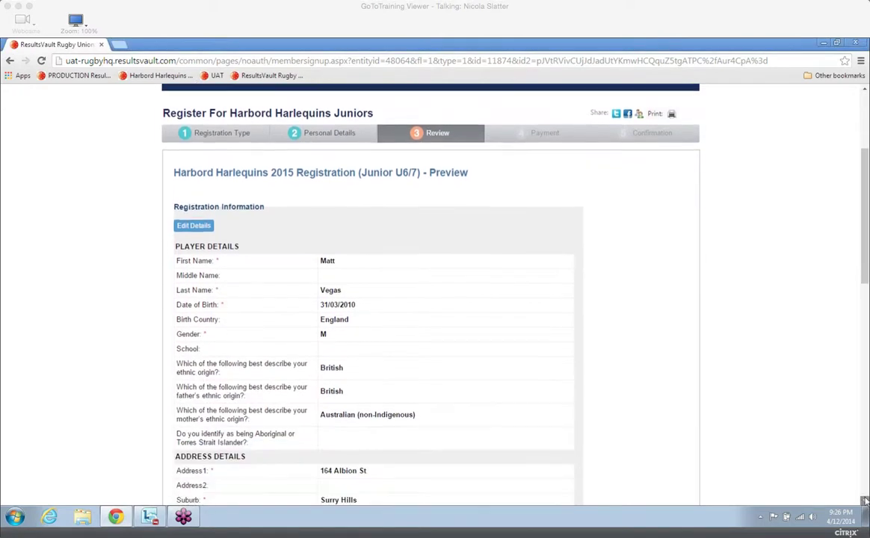
{"action": "left_click", "coordinate": [864, 500]}
{"action": "left_click", "coordinate": [864, 500]}
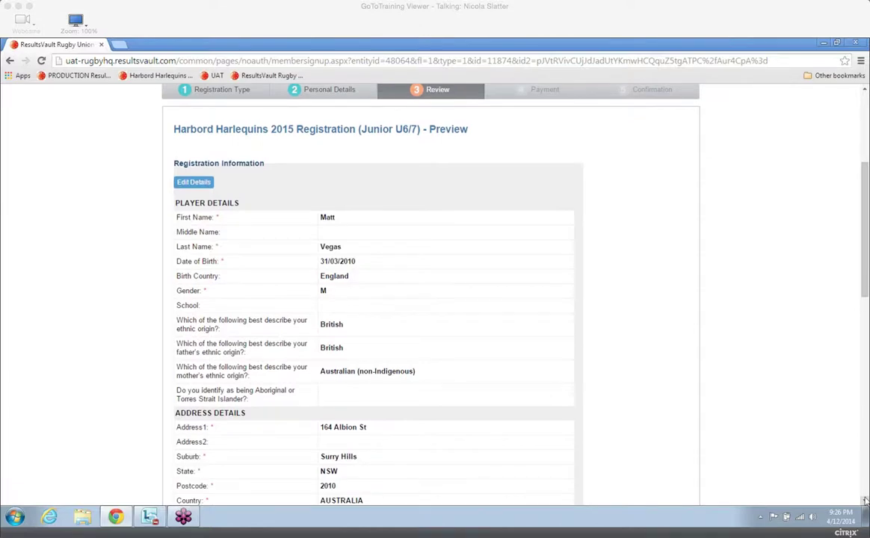
{"action": "left_click", "coordinate": [864, 499]}
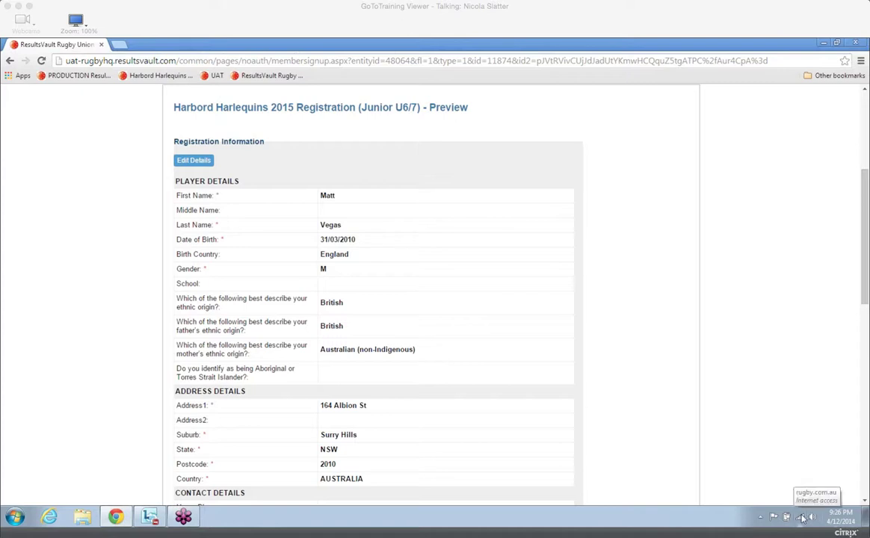
{"action": "left_click_drag", "start_coordinate": [865, 283], "coordinate": [866, 436]}
{"action": "left_click", "coordinate": [190, 441]}
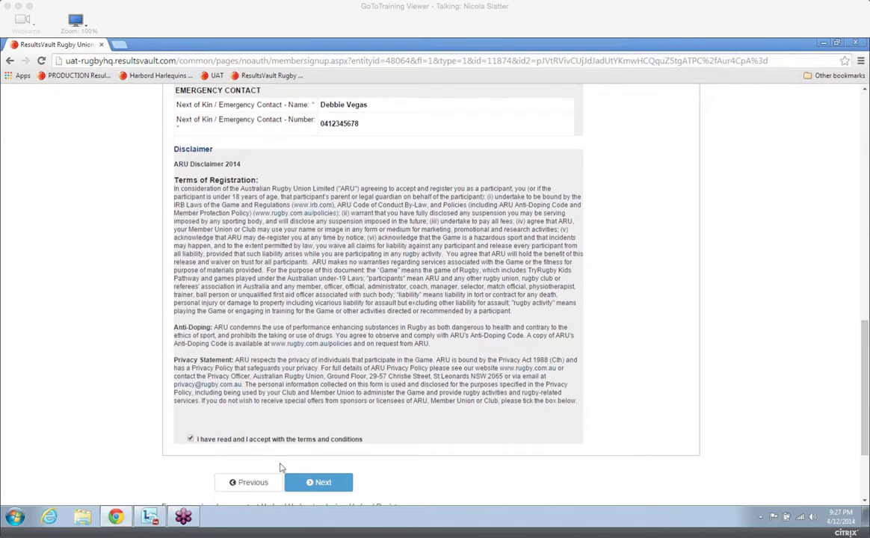
{"action": "left_click", "coordinate": [318, 482]}
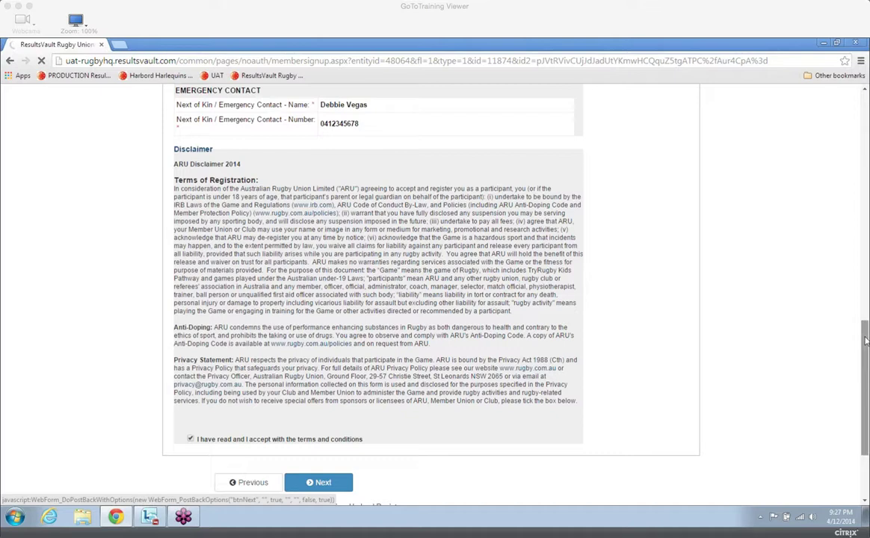
Check the registration fee breakdown and card payment form, and switch the payment method to offline payment.
{"action": "left_click_drag", "start_coordinate": [864, 341], "coordinate": [864, 324]}
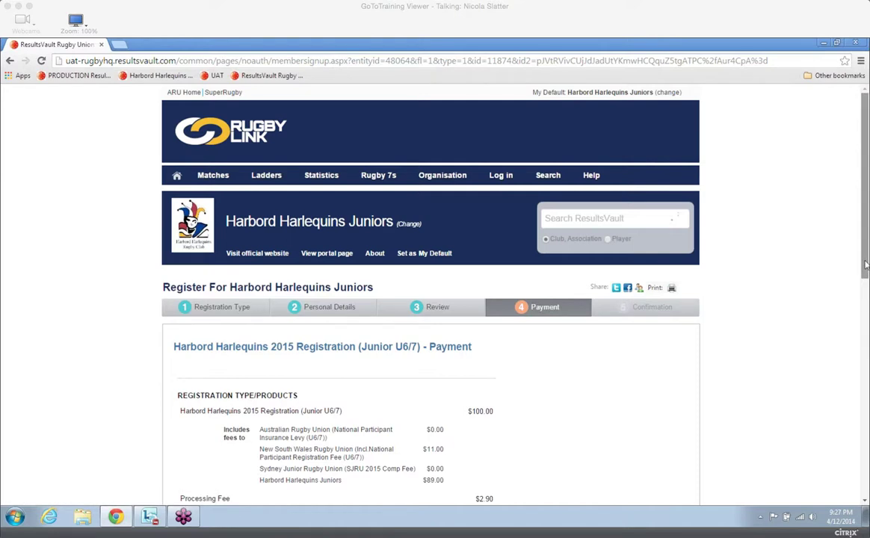
{"action": "left_click_drag", "start_coordinate": [865, 264], "coordinate": [866, 284]}
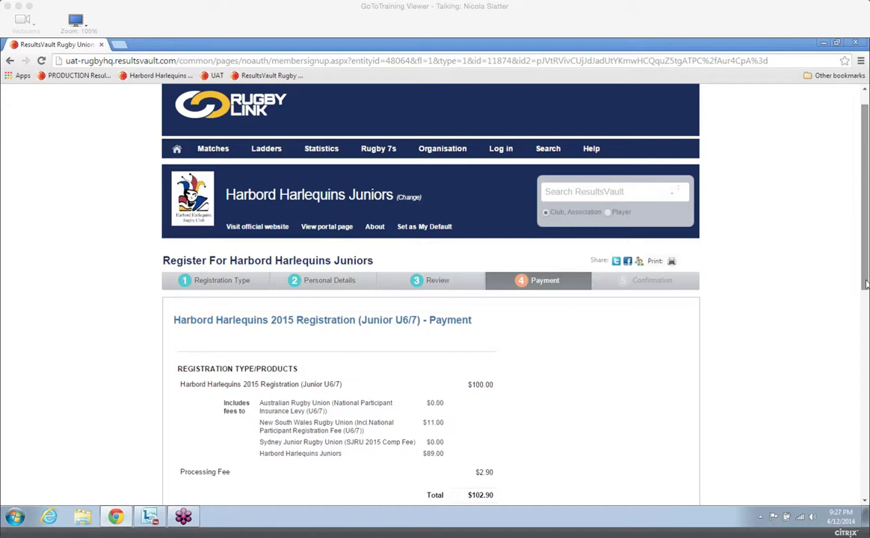
{"action": "left_click_drag", "start_coordinate": [865, 284], "coordinate": [867, 324]}
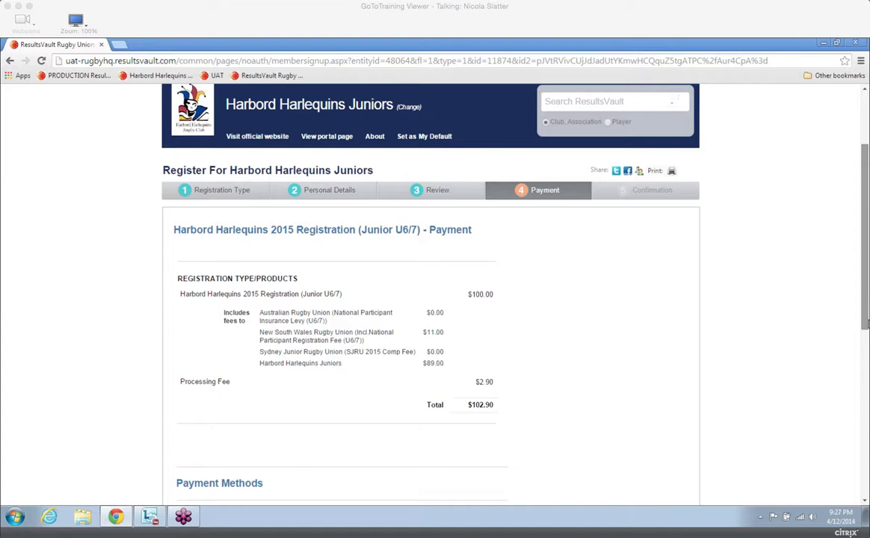
{"action": "left_click_drag", "start_coordinate": [867, 324], "coordinate": [867, 334]}
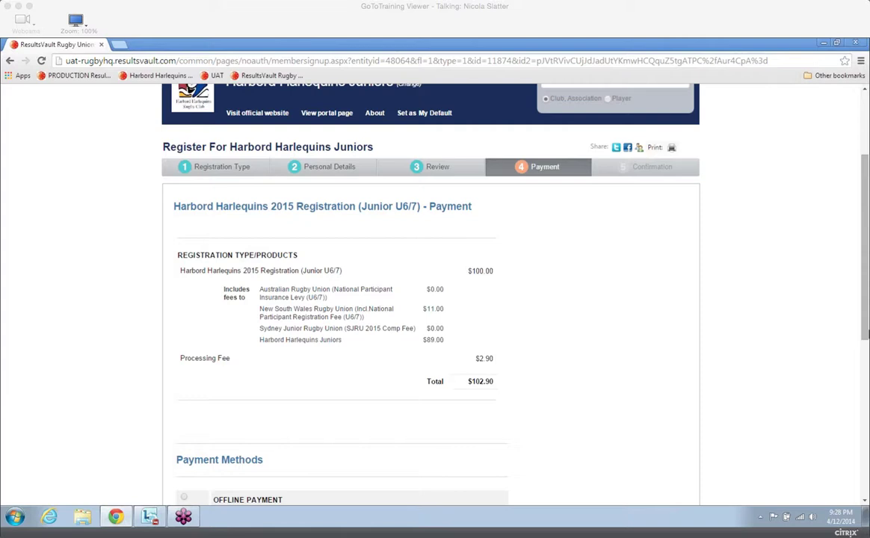
{"action": "left_click_drag", "start_coordinate": [864, 303], "coordinate": [866, 351]}
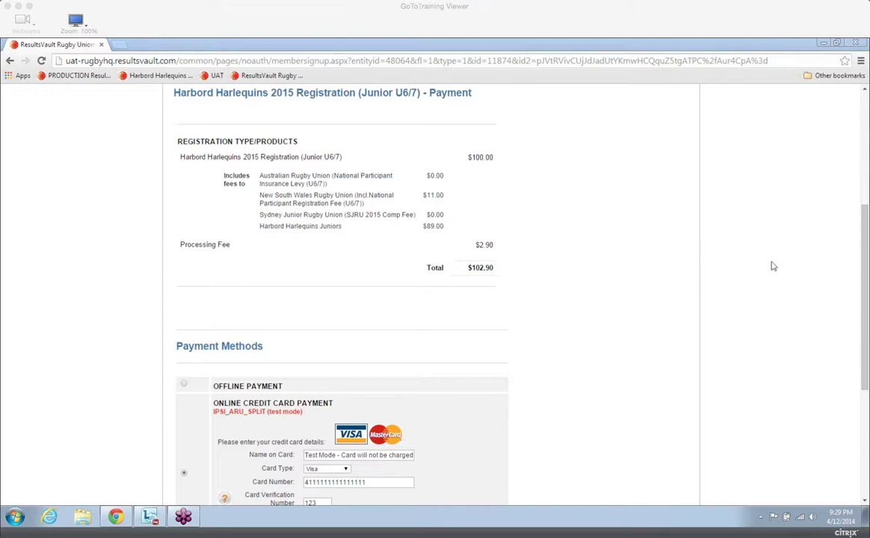
{"action": "left_click_drag", "start_coordinate": [866, 264], "coordinate": [867, 284]}
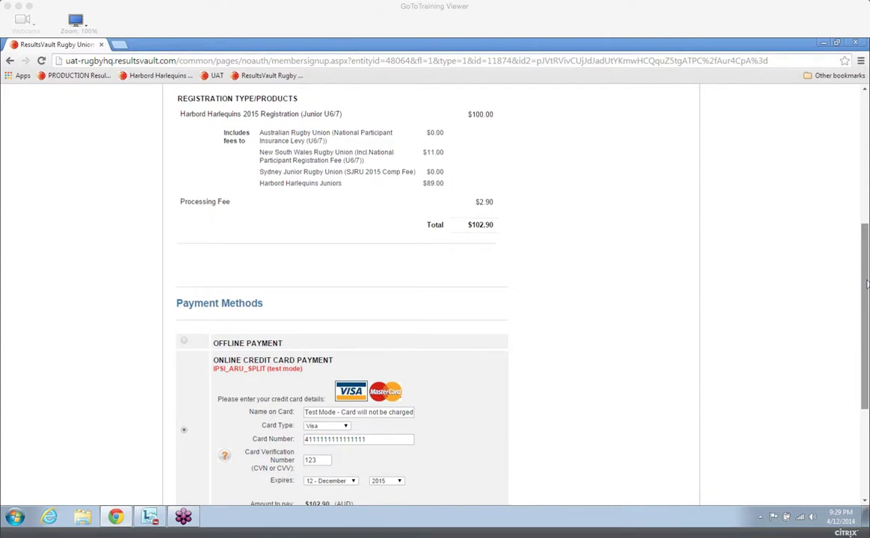
{"action": "left_click_drag", "start_coordinate": [867, 284], "coordinate": [867, 286]}
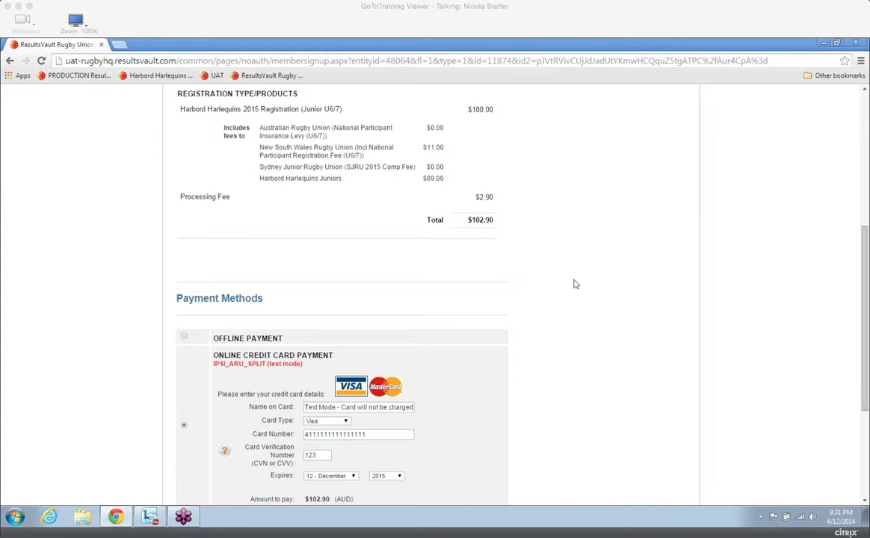
{"action": "left_click", "coordinate": [226, 338]}
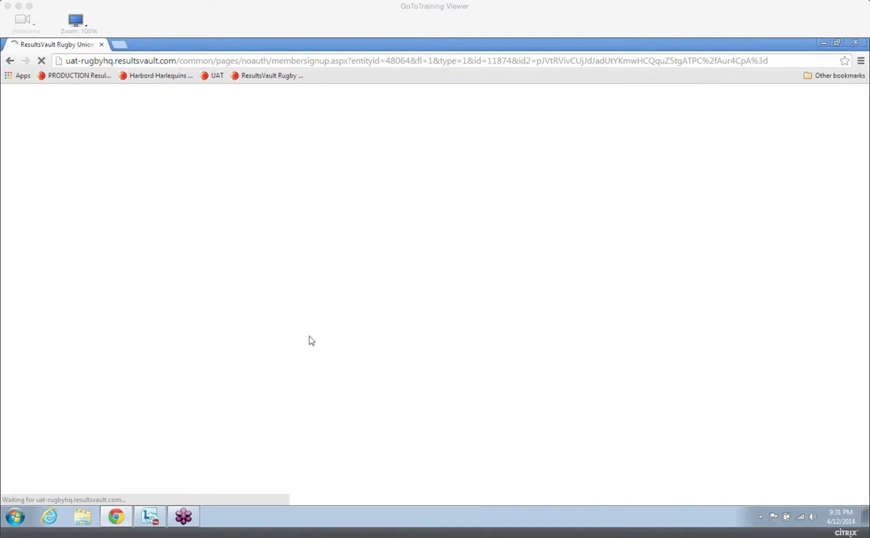
{"action": "left_click_drag", "start_coordinate": [865, 267], "coordinate": [866, 403]}
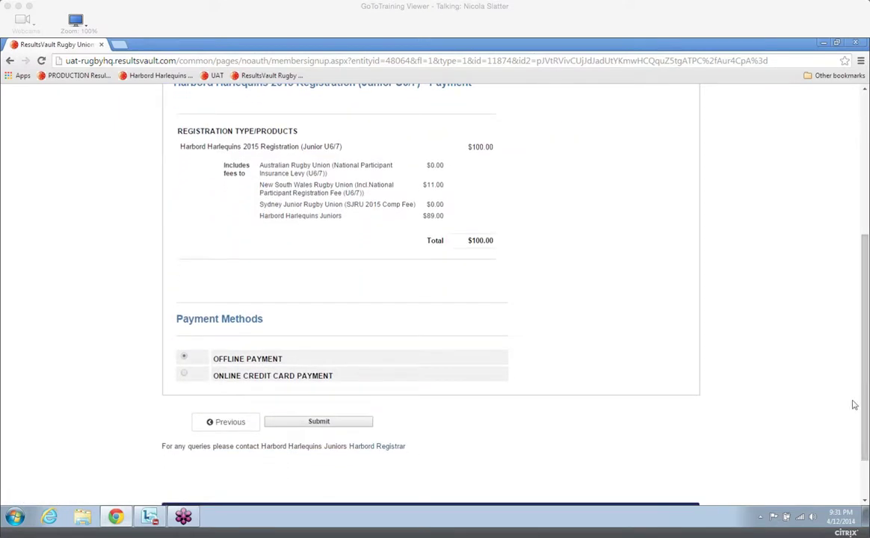
Switch the payment method back to online credit card payment and review the fee breakdown including the processing fee.
{"action": "scroll", "coordinate": [865, 373], "scroll_direction": "down", "scroll_amount": 1}
{"action": "left_click_drag", "start_coordinate": [866, 366], "coordinate": [864, 336]}
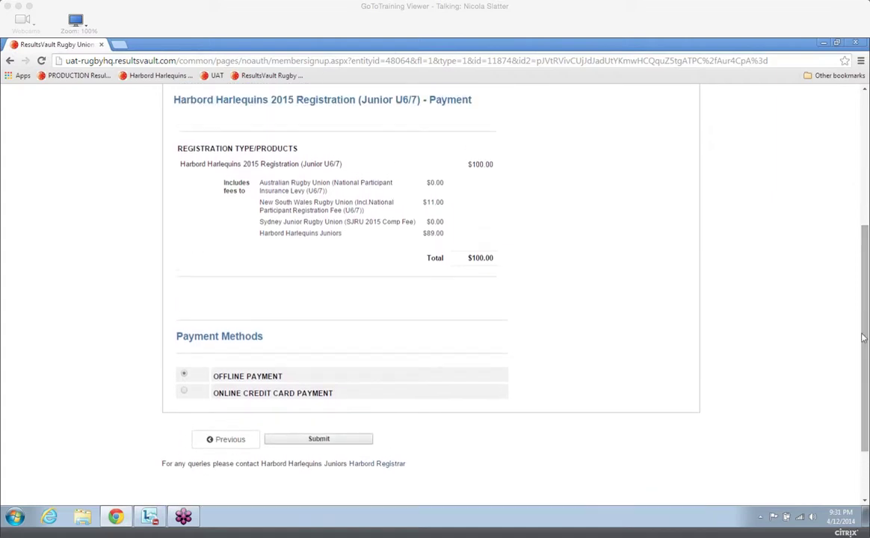
{"action": "left_click", "coordinate": [185, 392]}
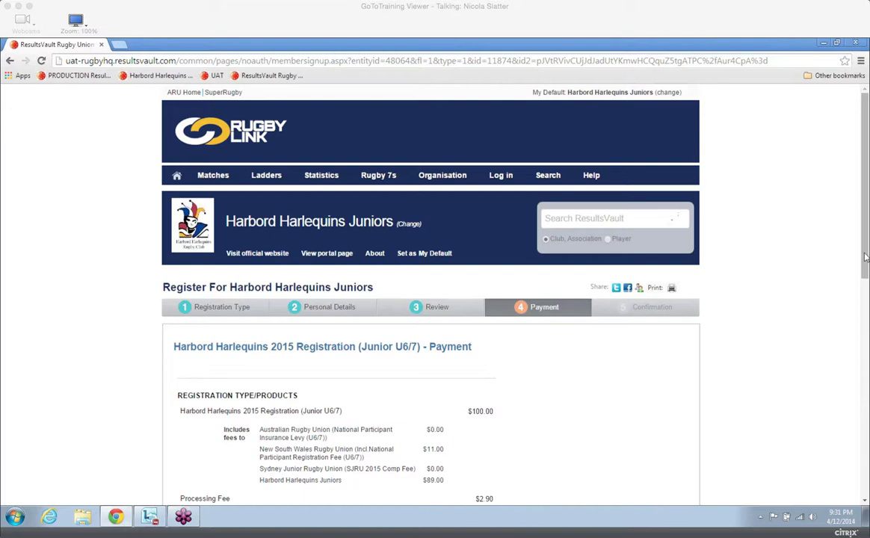
{"action": "scroll", "coordinate": [866, 267], "scroll_direction": "down", "scroll_amount": 1}
{"action": "scroll", "coordinate": [866, 267], "scroll_direction": "down", "scroll_amount": 3}
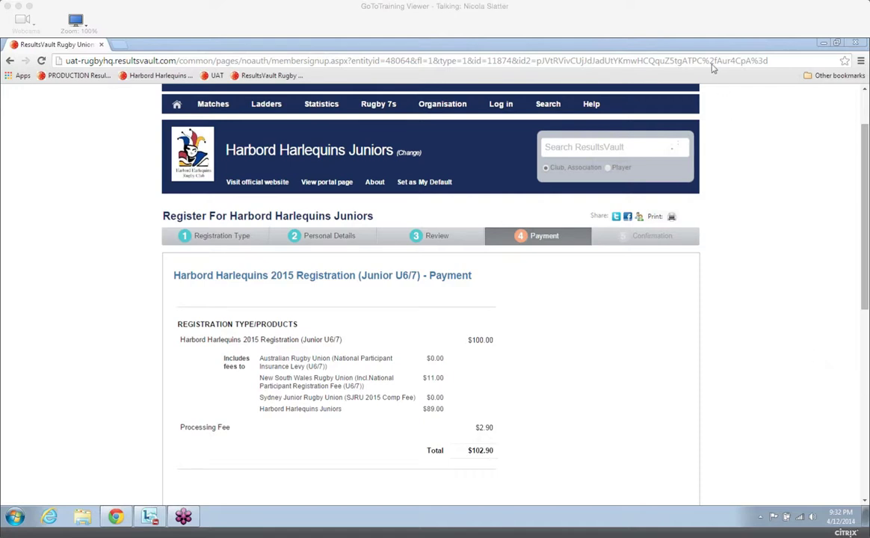
{"action": "left_click_drag", "start_coordinate": [867, 280], "coordinate": [864, 407]}
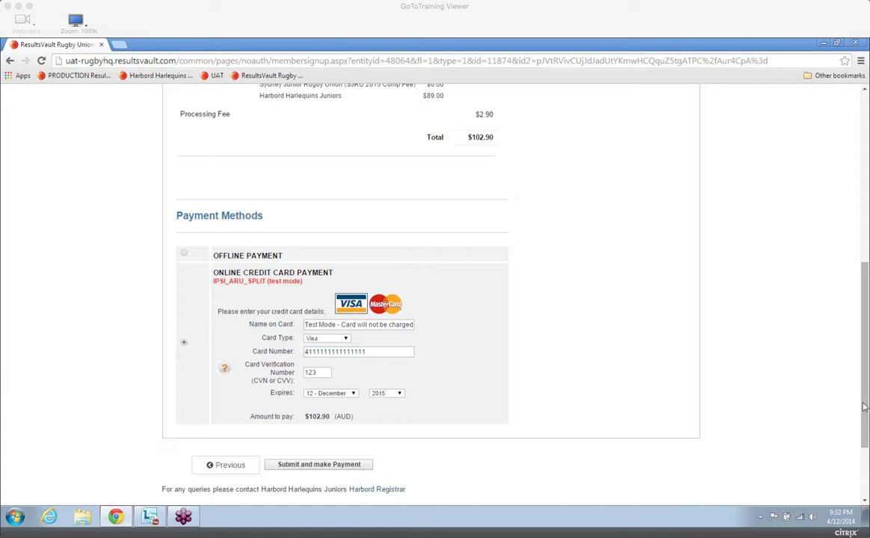
Clear the prefilled Name on Card text and enter the test card number in that field.
{"action": "double_click", "coordinate": [353, 326]}
{"action": "key", "text": "BackSpace"}
{"action": "key", "text": "BackSpace"}
{"action": "key", "text": "BackSpace"}
{"action": "triple_click", "coordinate": [372, 325]}
{"action": "key", "text": "BackSpace"}
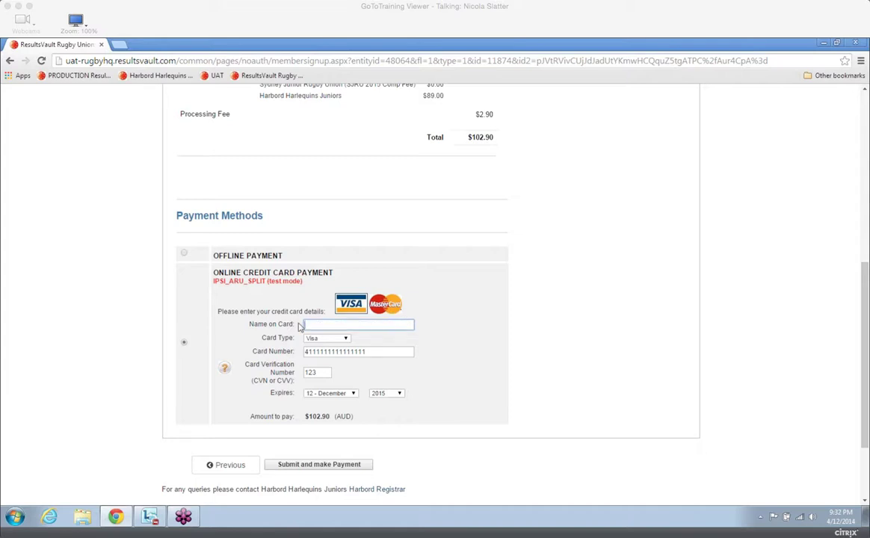
{"action": "type", "text": "40055500"}
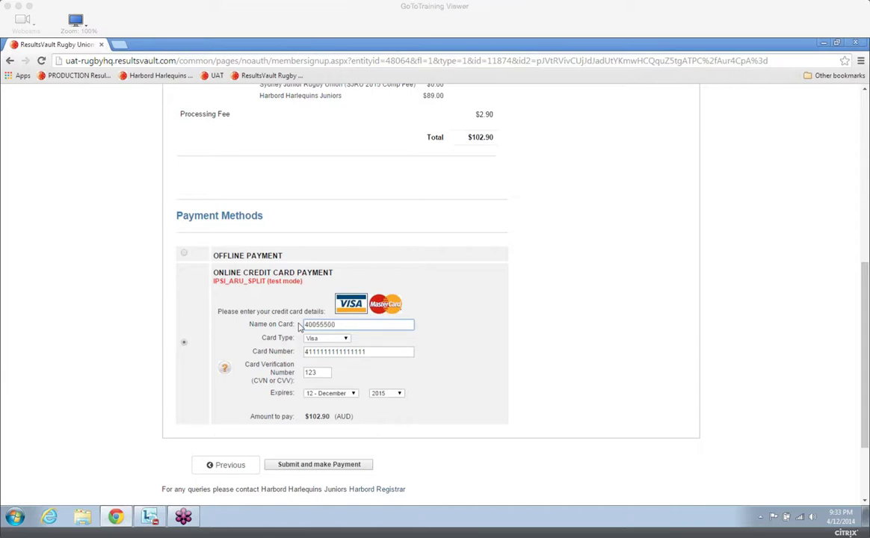
{"action": "type", "text": "00000001"}
Move the card number out of the Name on Card field into the Card Number field, replacing the prefilled number.
{"action": "left_click_drag", "start_coordinate": [366, 325], "coordinate": [297, 328]}
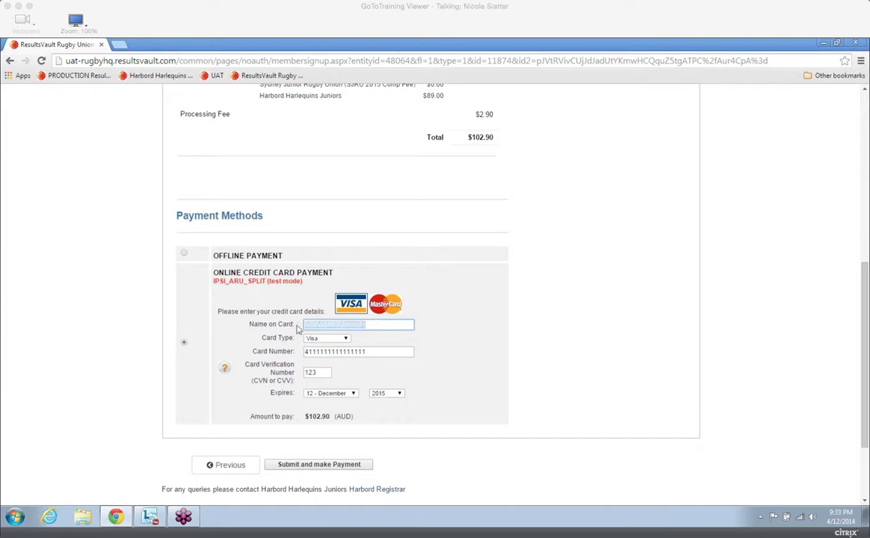
{"action": "right_click", "coordinate": [312, 324]}
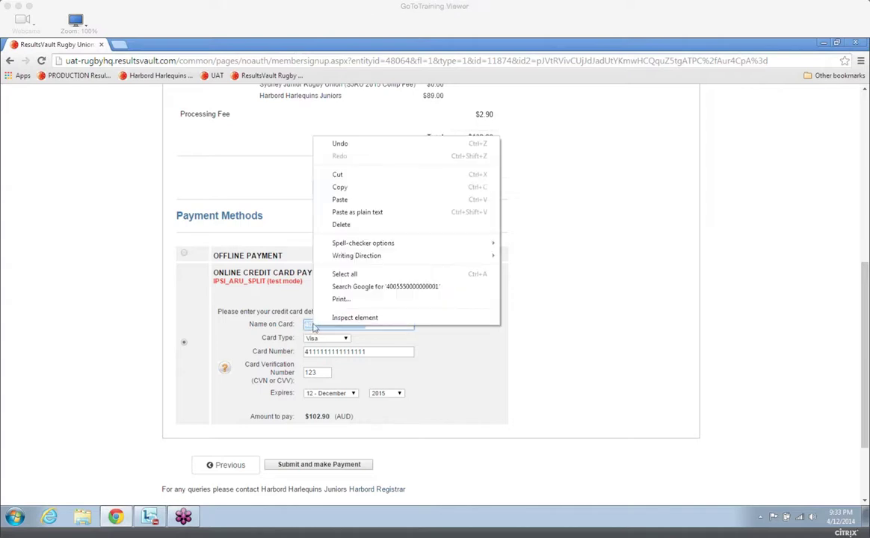
{"action": "left_click", "coordinate": [340, 187]}
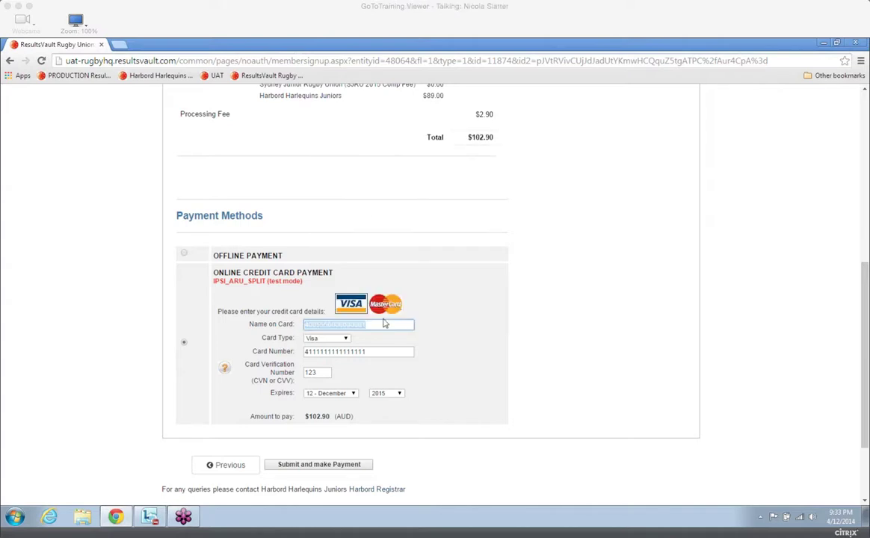
{"action": "key", "text": "Delete"}
{"action": "left_click_drag", "start_coordinate": [389, 351], "coordinate": [278, 359]}
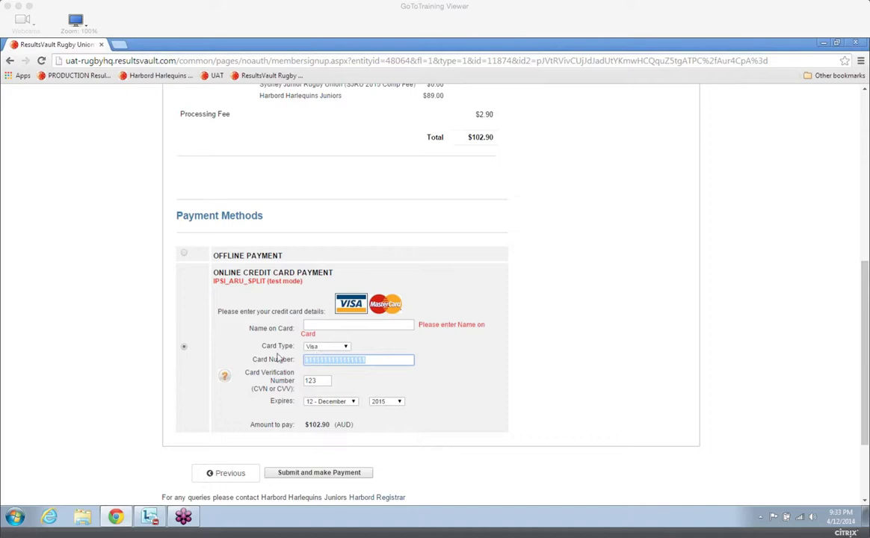
{"action": "key", "text": "Delete"}
{"action": "key", "text": "ctrl+v"}
Enter the cardholder's full name and set the card's expiry year to 2016.
{"action": "left_click", "coordinate": [329, 324]}
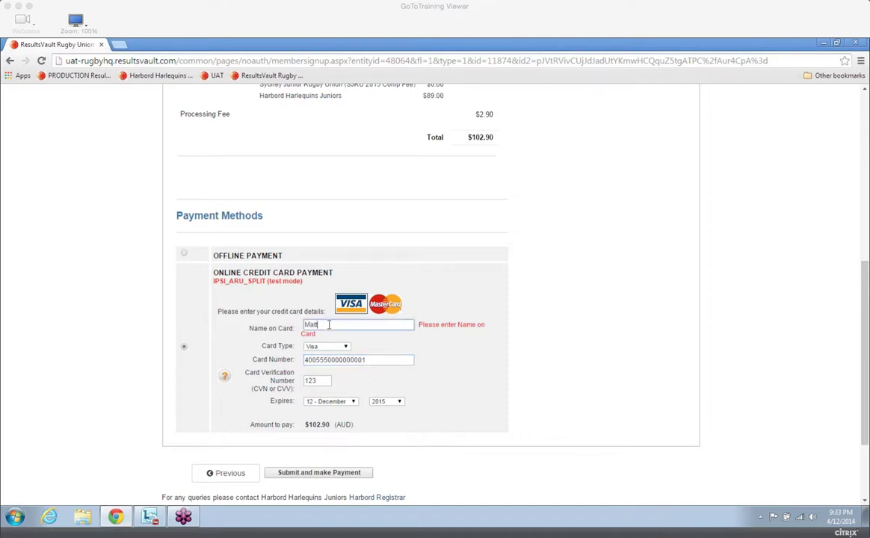
{"action": "left_click", "coordinate": [385, 401]}
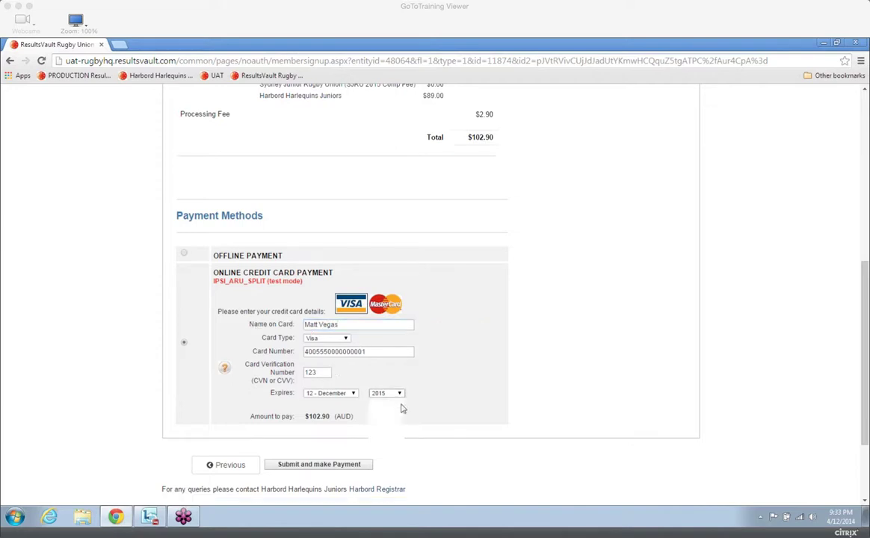
{"action": "left_click", "coordinate": [386, 421]}
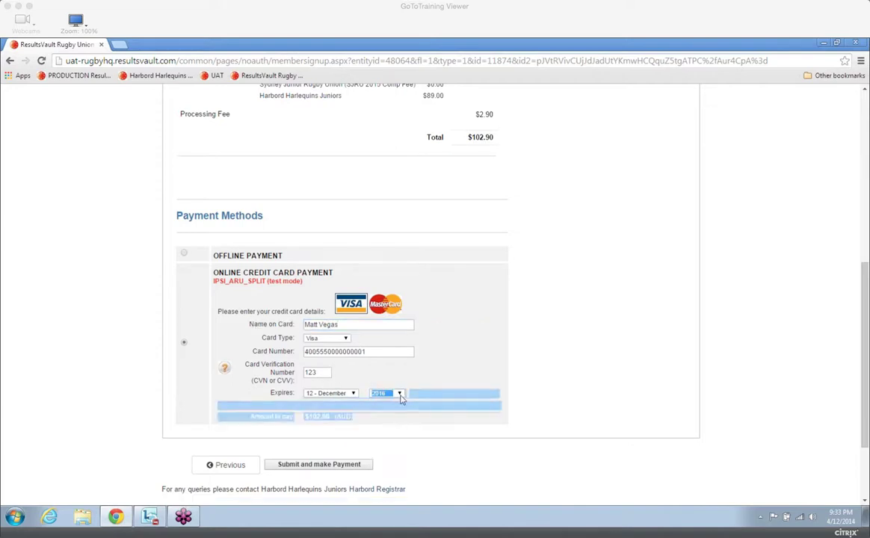
Submit and confirm the card payment, and review the registration confirmation with its fee breakdown.
{"action": "left_click", "coordinate": [324, 466]}
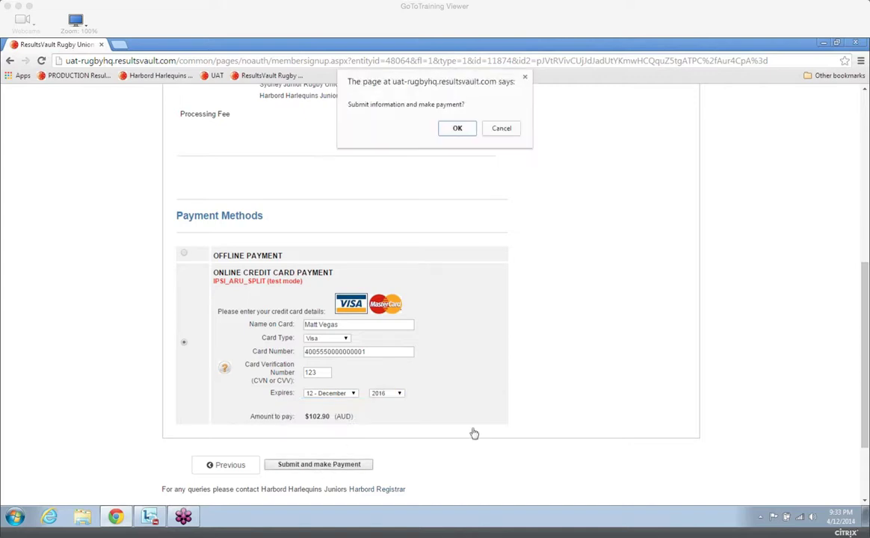
{"action": "left_click", "coordinate": [455, 128]}
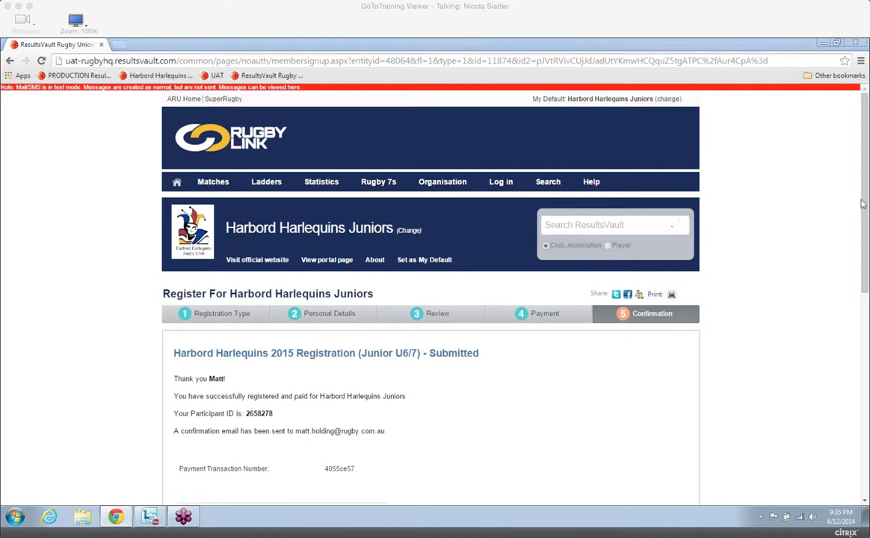
{"action": "left_click_drag", "start_coordinate": [867, 239], "coordinate": [867, 318]}
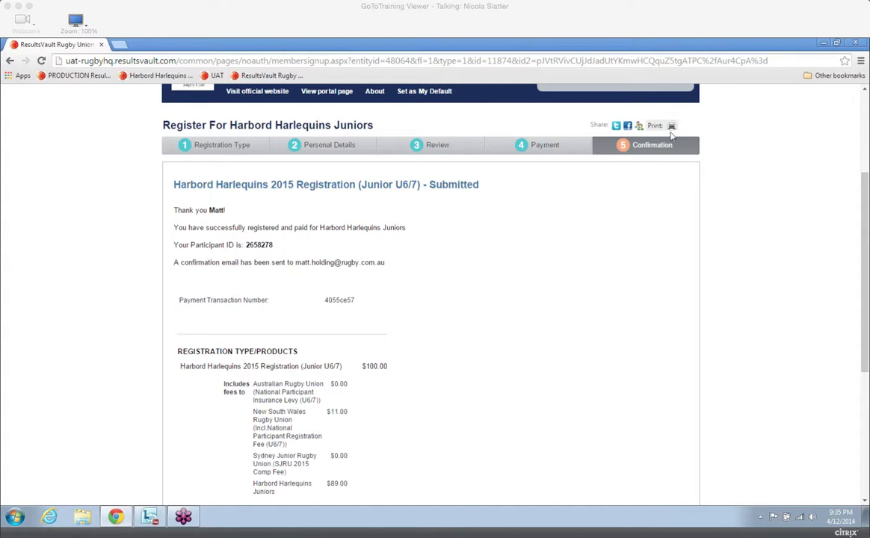
{"action": "left_click_drag", "start_coordinate": [867, 307], "coordinate": [867, 327]}
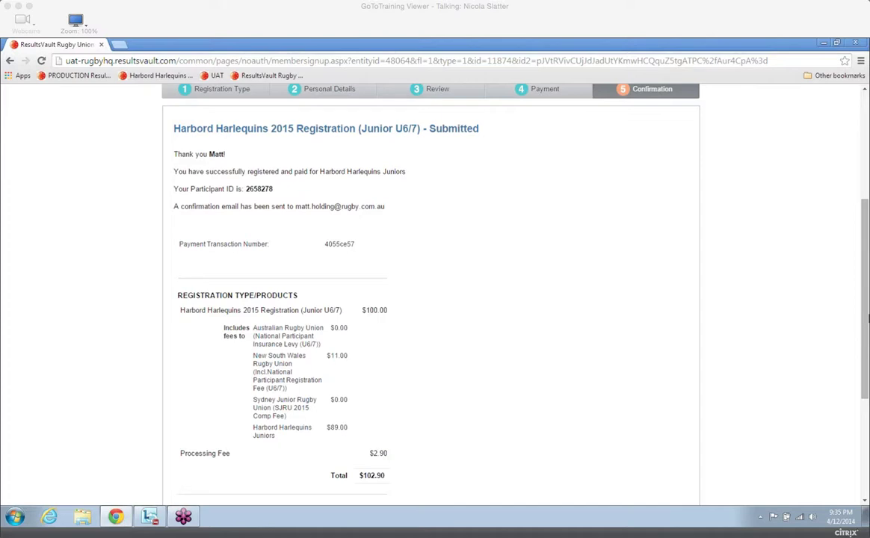
{"action": "left_click_drag", "start_coordinate": [867, 318], "coordinate": [806, 183]}
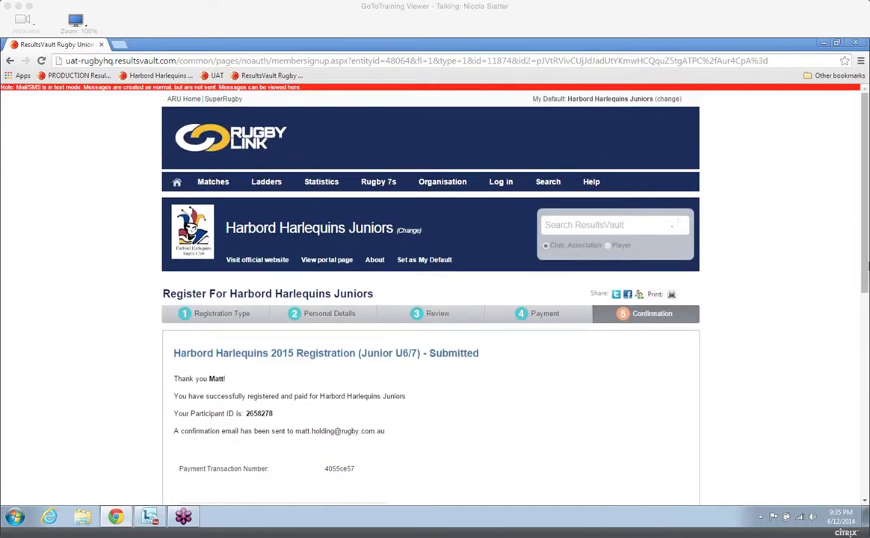
{"action": "left_click_drag", "start_coordinate": [866, 266], "coordinate": [866, 279]}
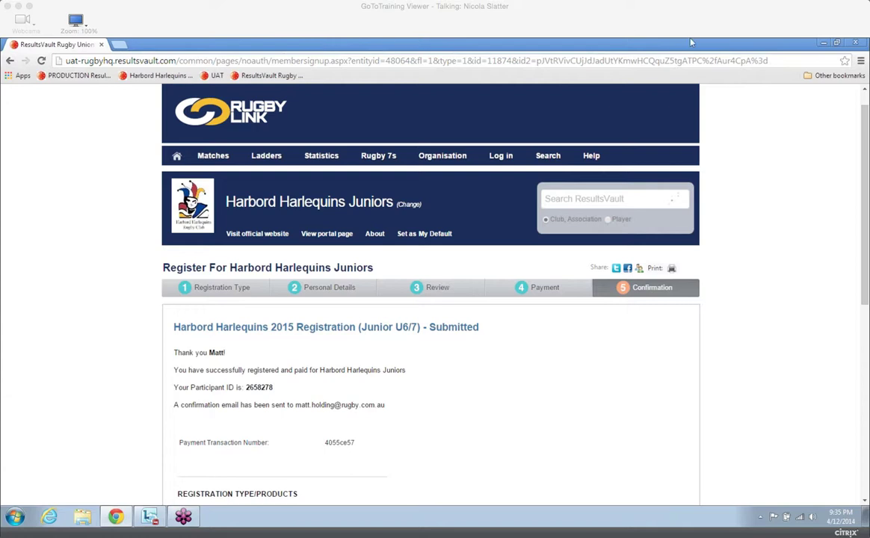
Open the bookmarked UAT administration site in another browser window and log in to ResultsVault with the administrator's login ID and password.
{"action": "left_click", "coordinate": [823, 43]}
{"action": "left_click", "coordinate": [116, 517]}
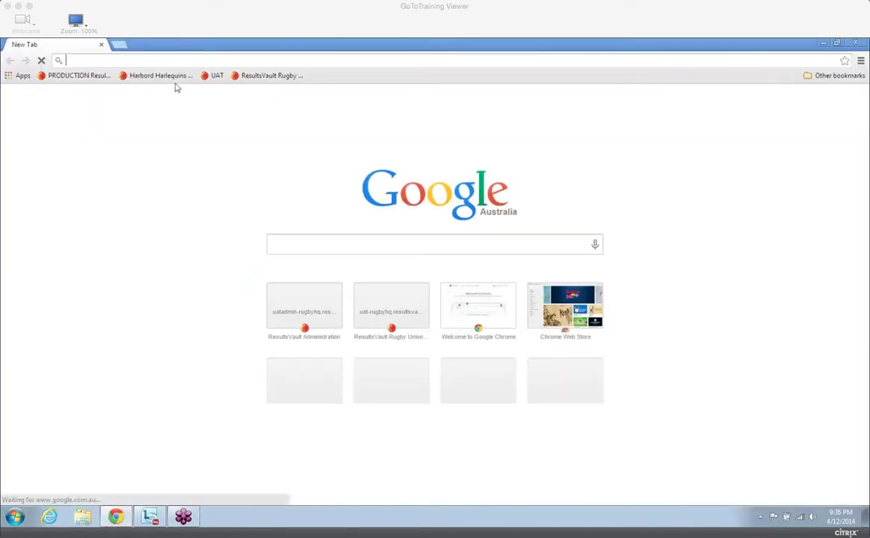
{"action": "left_click", "coordinate": [213, 76]}
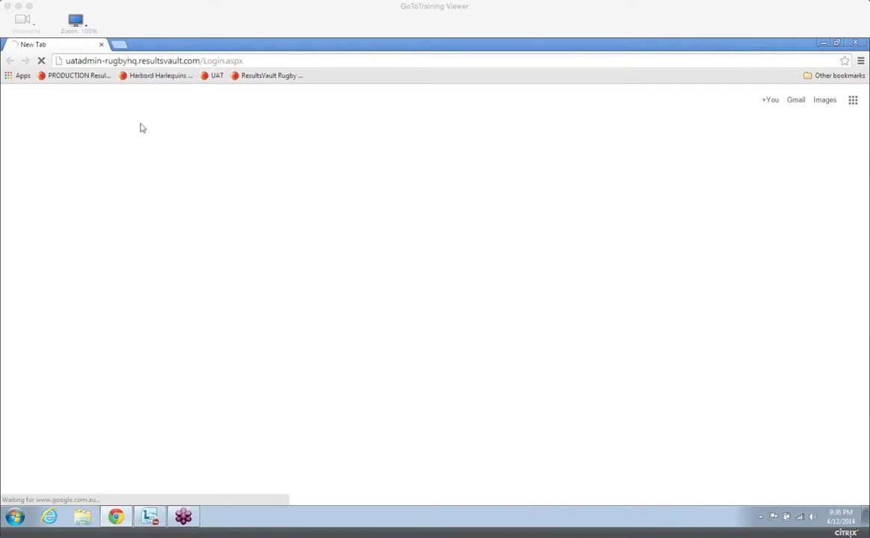
{"action": "key", "text": "Tab"}
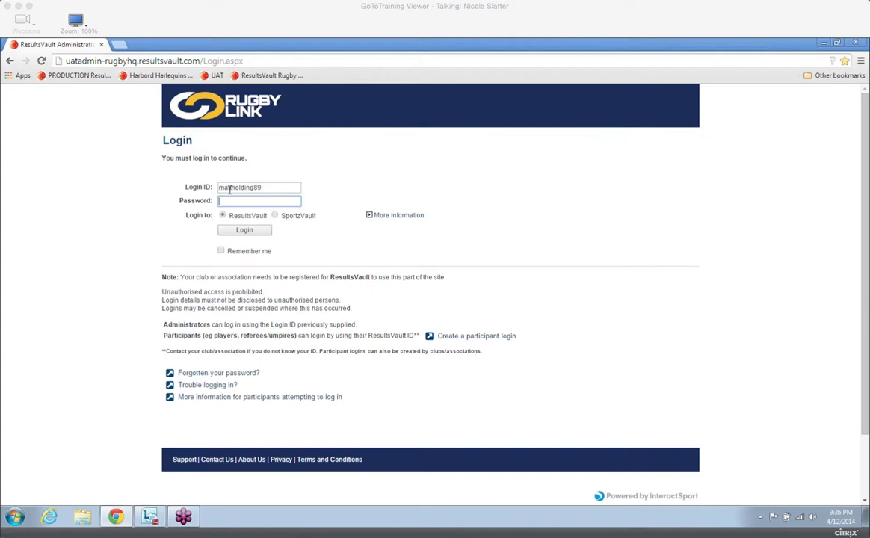
{"action": "type", "text": "•••••••••"}
{"action": "left_click", "coordinate": [220, 234]}
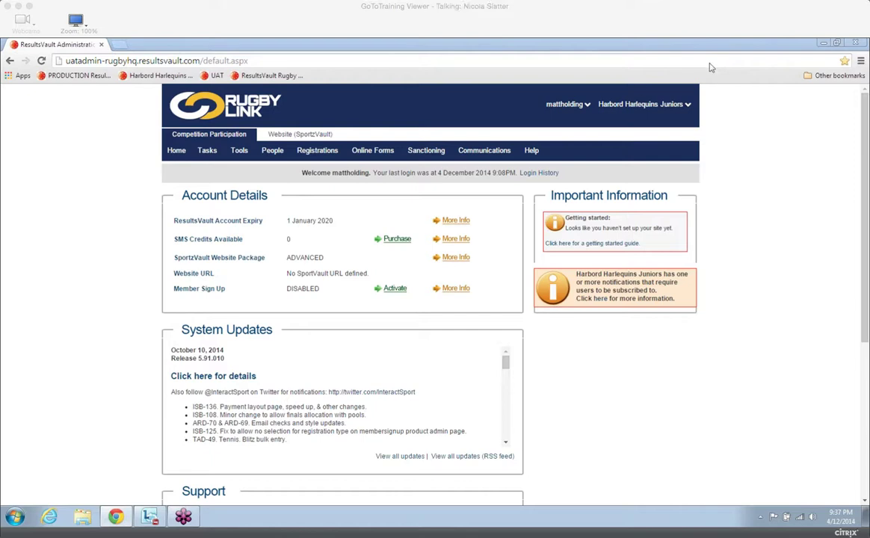
Open the custom person fields and add a new custom field with the type Date Entry.
{"action": "mouse_move", "coordinate": [484, 151]}
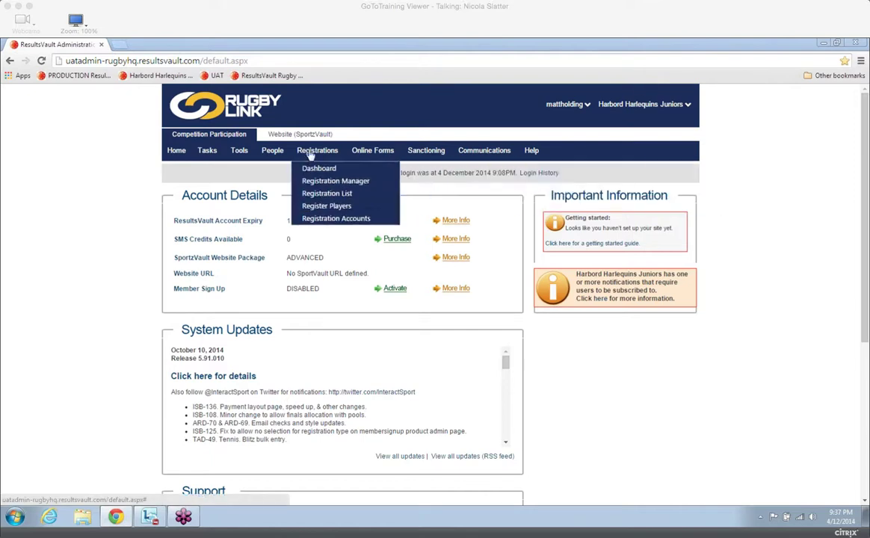
{"action": "mouse_move", "coordinate": [284, 151]}
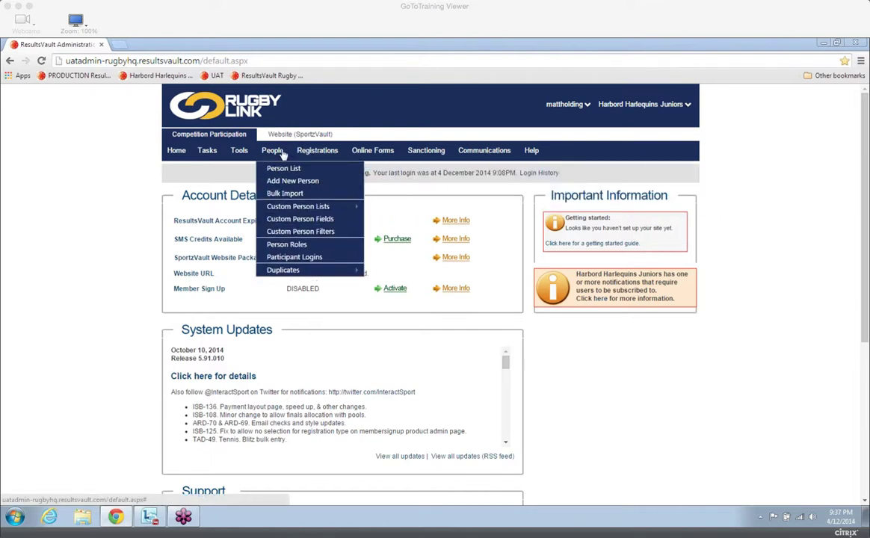
{"action": "left_click", "coordinate": [301, 221]}
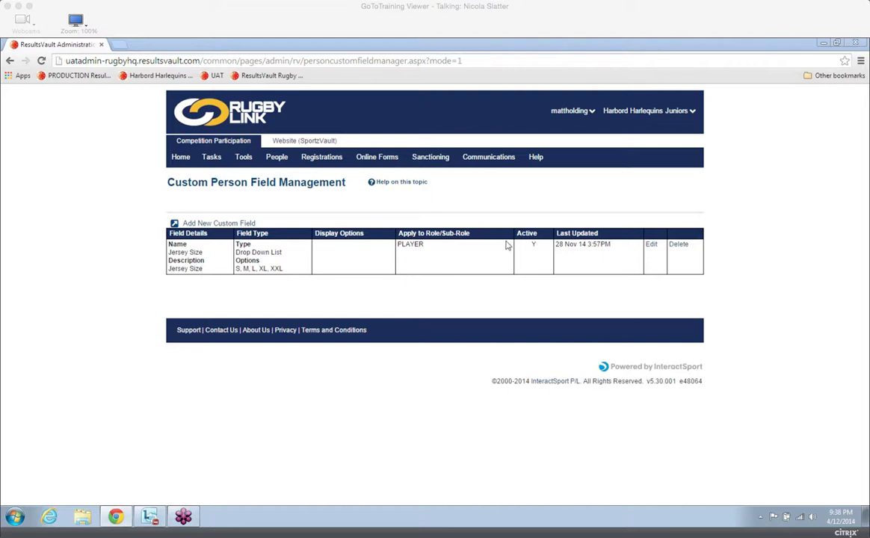
{"action": "left_click", "coordinate": [221, 224]}
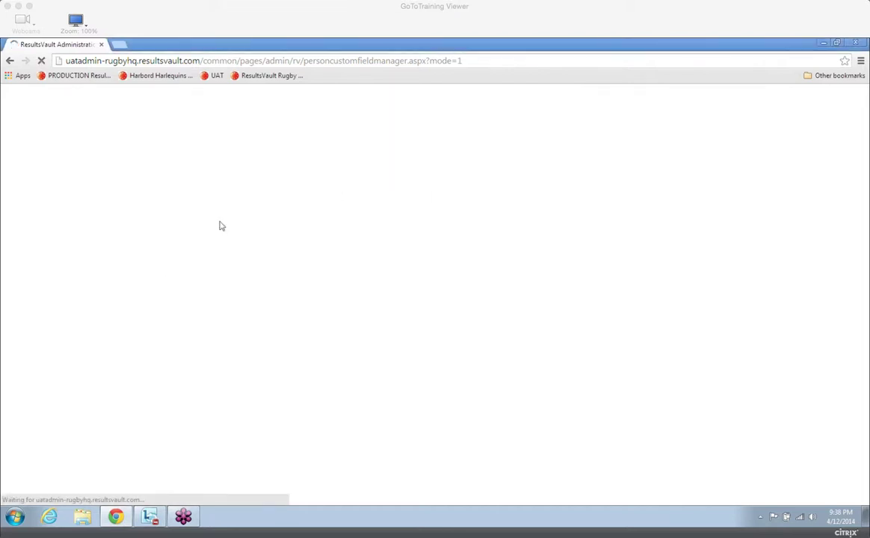
{"action": "left_click", "coordinate": [221, 260]}
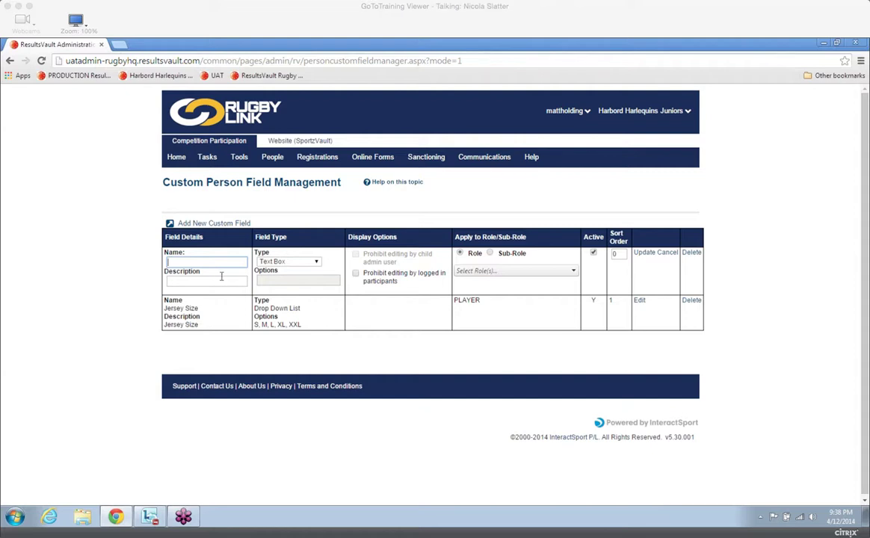
{"action": "left_click", "coordinate": [316, 263]}
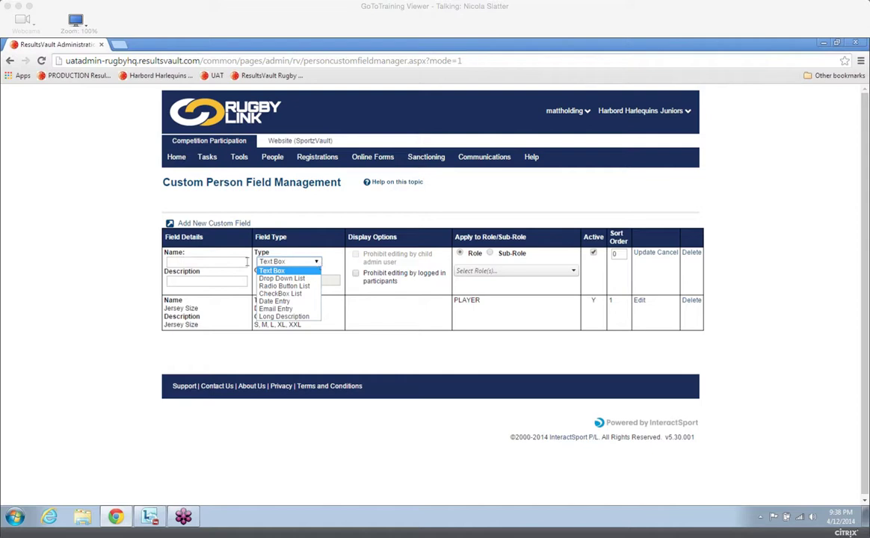
{"action": "left_click", "coordinate": [287, 301]}
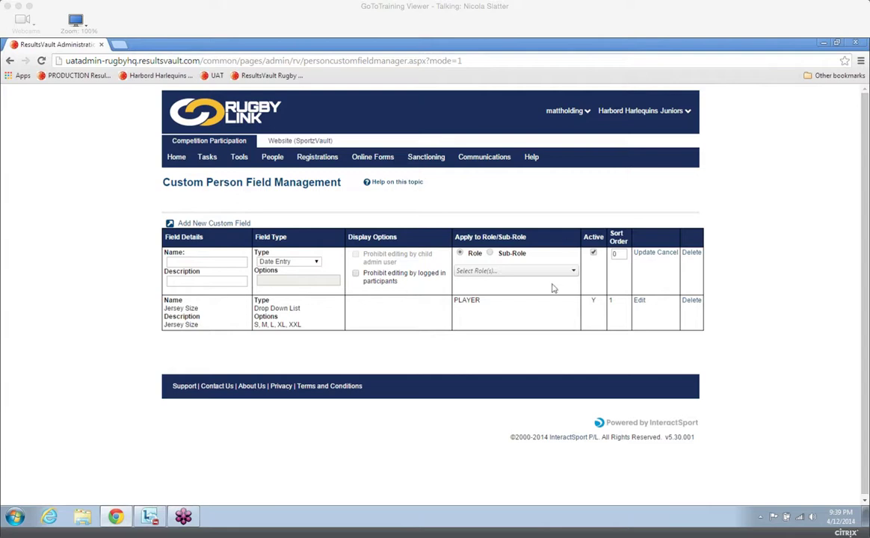
Examine the roles and sub-roles the new custom field can apply to, and set the choice back to Role.
{"action": "left_click", "coordinate": [528, 272]}
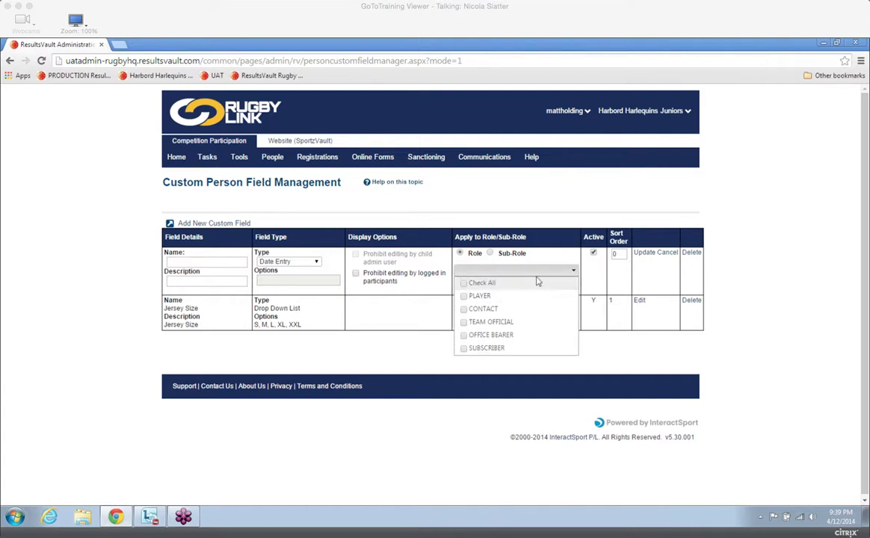
{"action": "left_click", "coordinate": [490, 253]}
{"action": "left_click", "coordinate": [519, 271]}
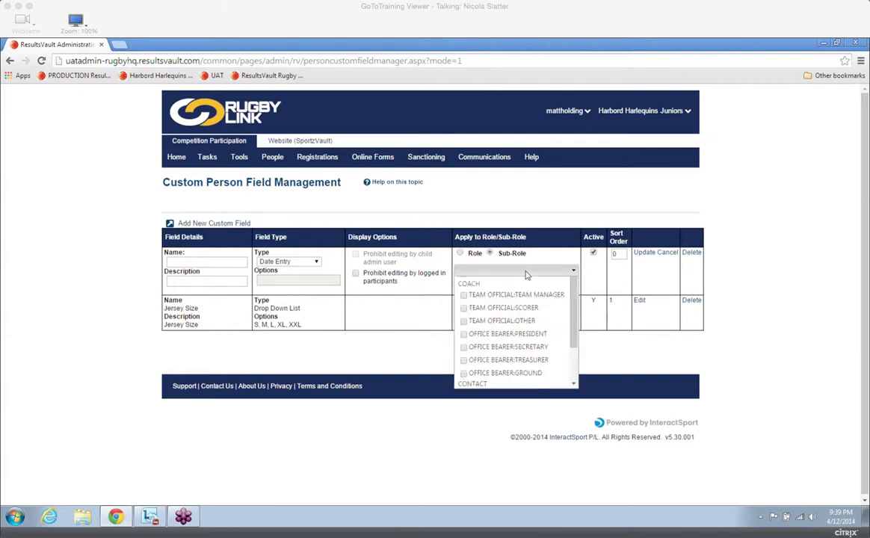
{"action": "left_click_drag", "start_coordinate": [572, 311], "coordinate": [573, 262]}
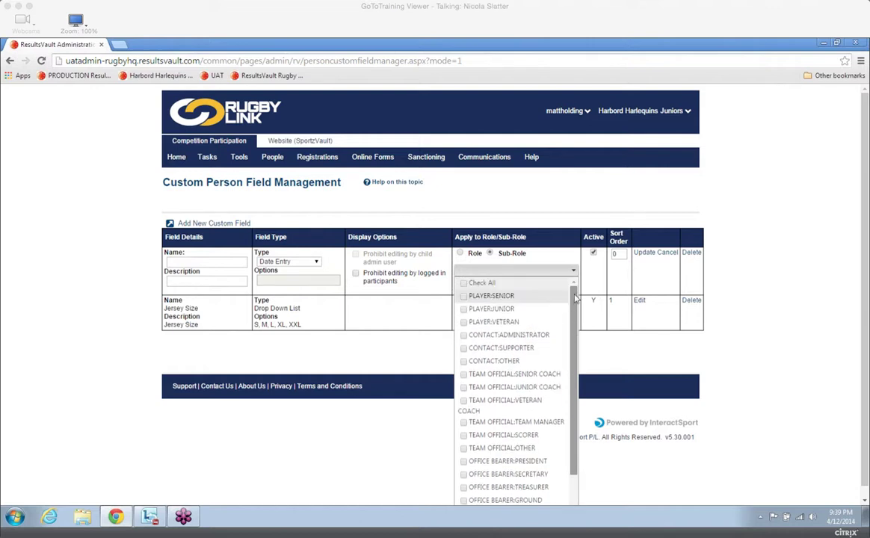
{"action": "left_click", "coordinate": [557, 237]}
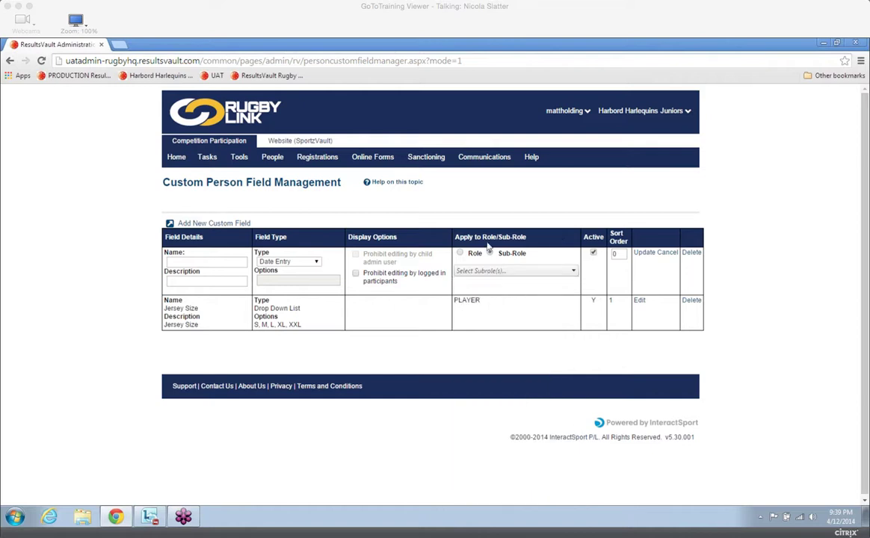
{"action": "left_click", "coordinate": [459, 254]}
{"action": "left_click_drag", "start_coordinate": [865, 263], "coordinate": [865, 267]}
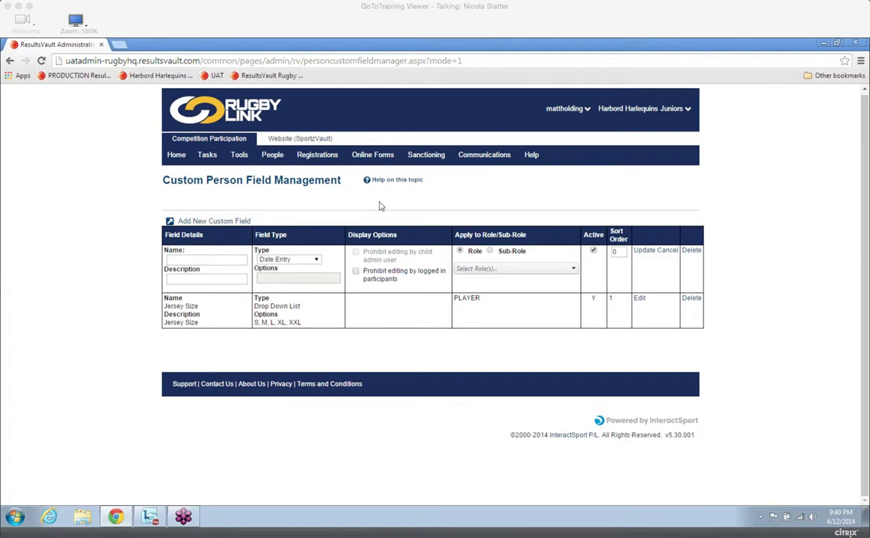
Open the signup forms configuration and add an online registration form based on the template ARU - 4-5 YO National Participant Insurance Levy.
{"action": "mouse_move", "coordinate": [369, 161]}
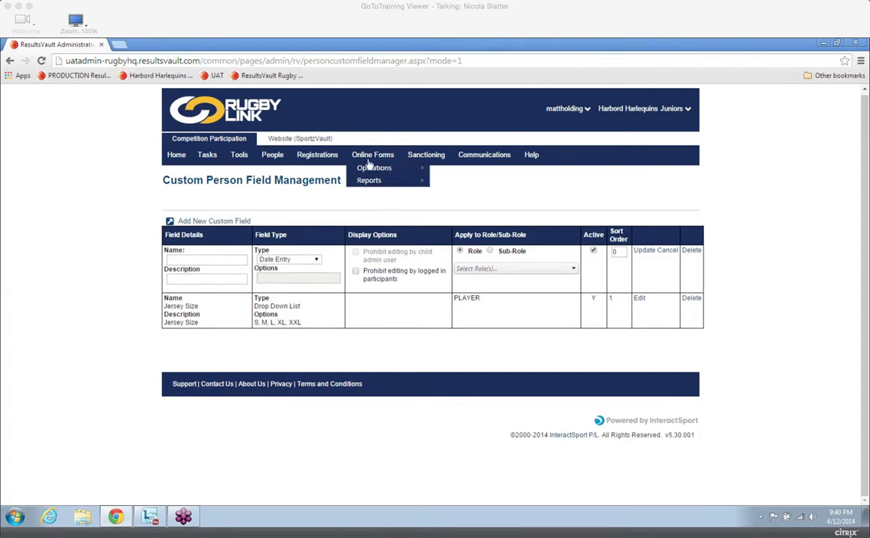
{"action": "mouse_move", "coordinate": [403, 185]}
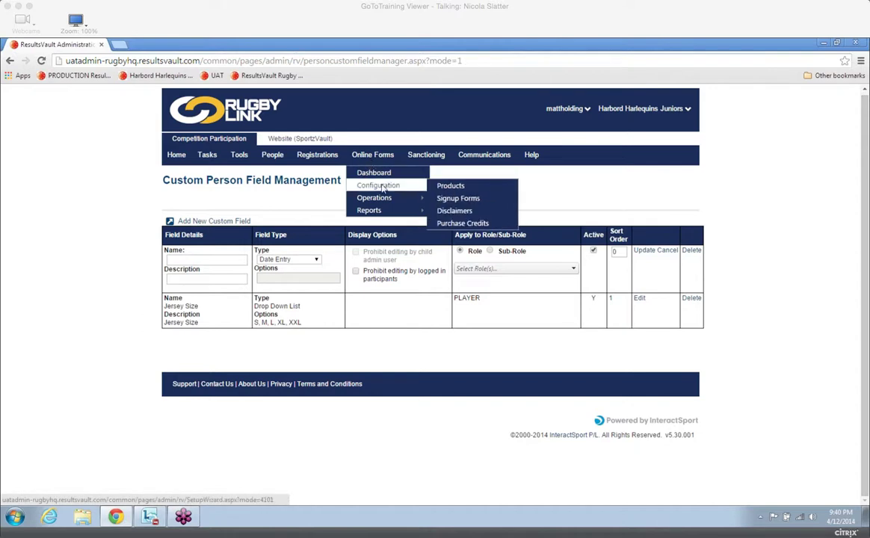
{"action": "left_click", "coordinate": [462, 200]}
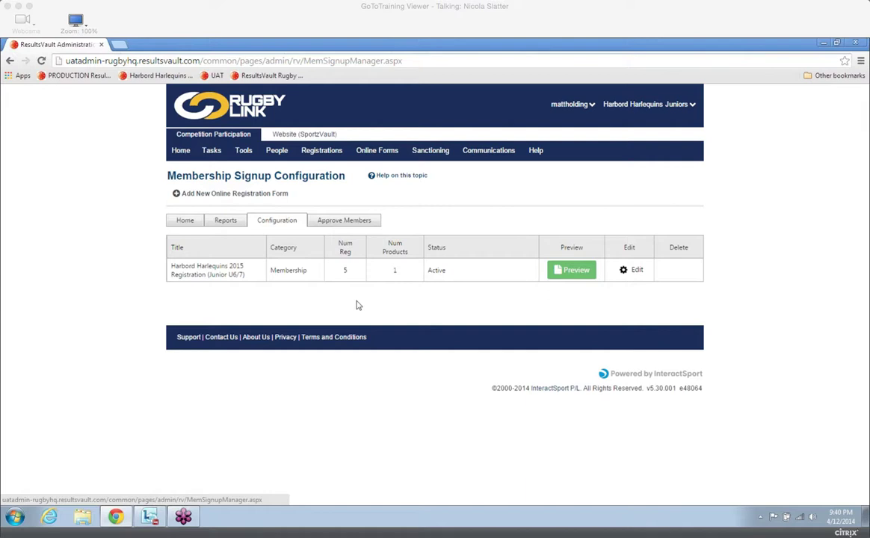
{"action": "left_click", "coordinate": [234, 195]}
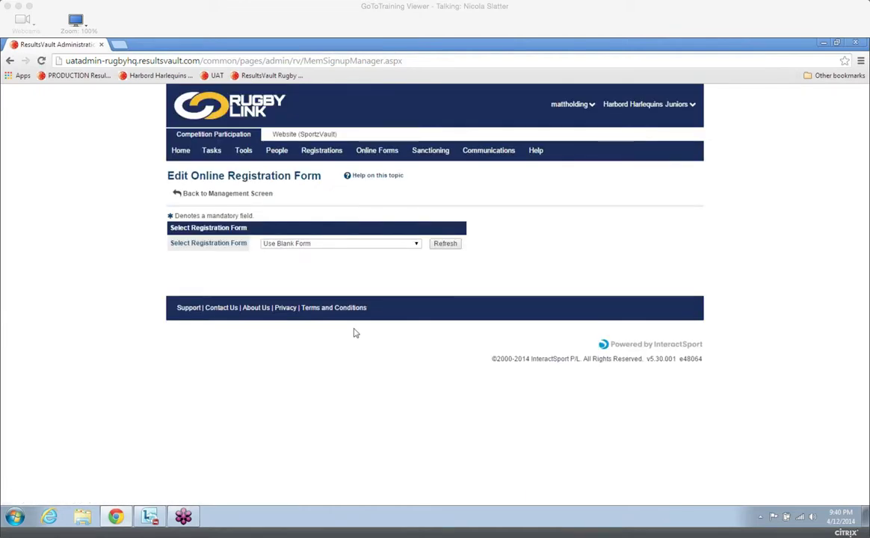
{"action": "left_click", "coordinate": [416, 245]}
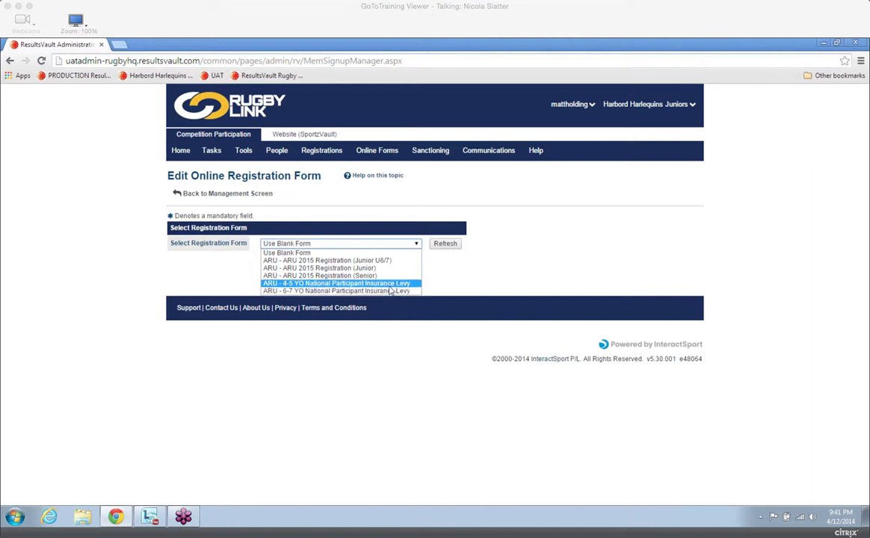
{"action": "left_click", "coordinate": [384, 286]}
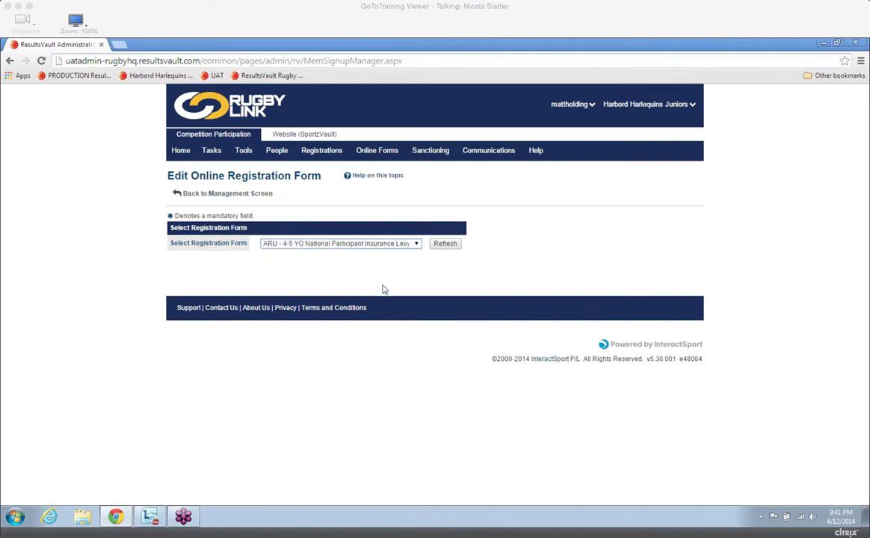
{"action": "left_click", "coordinate": [445, 245]}
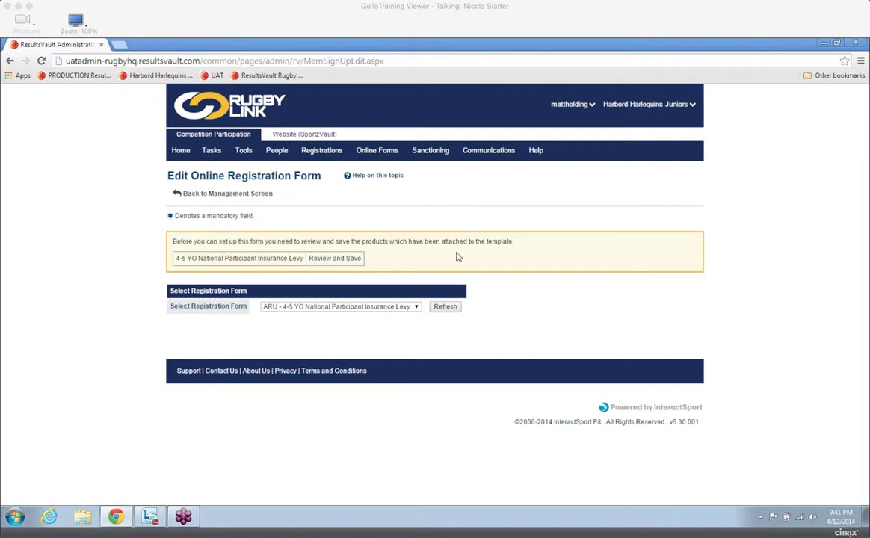
Open the template's attached product for review and rename it "Harbord Registration 2015 4/5".
{"action": "left_click", "coordinate": [335, 259]}
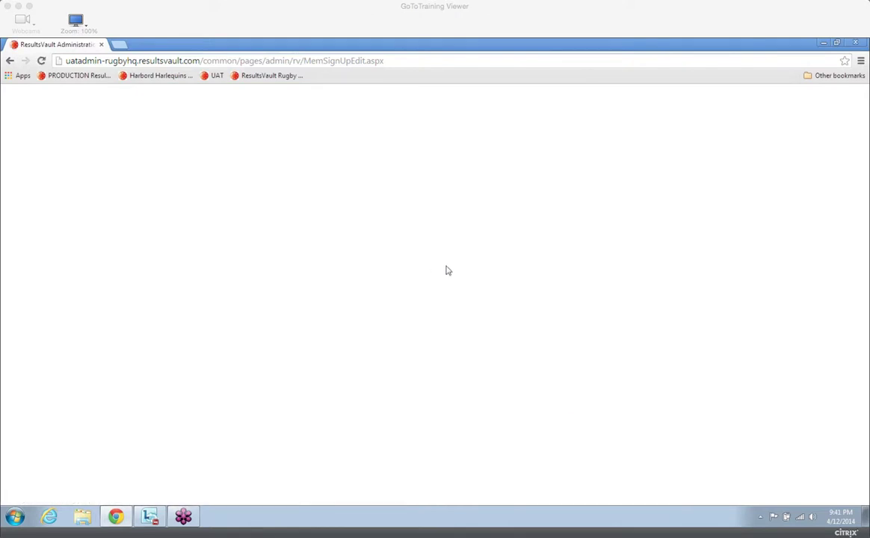
{"action": "left_click_drag", "start_coordinate": [865, 264], "coordinate": [866, 325]}
{"action": "left_click_drag", "start_coordinate": [456, 168], "coordinate": [324, 172]}
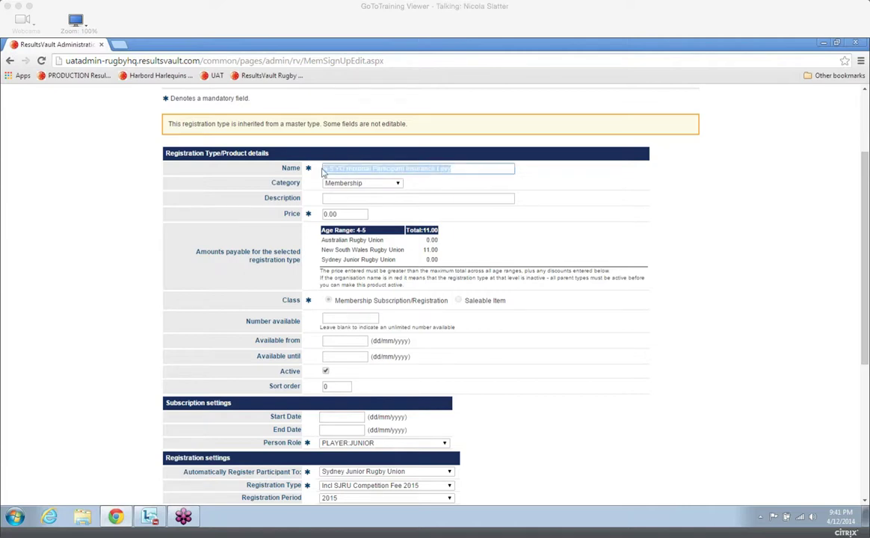
{"action": "type", "text": "Harbord"}
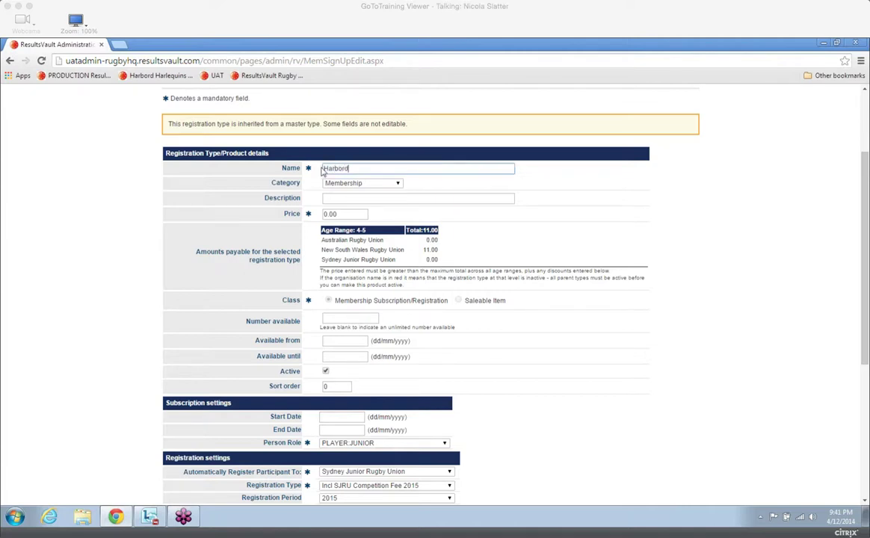
{"action": "type", "text": " Registration 2015 4/5"}
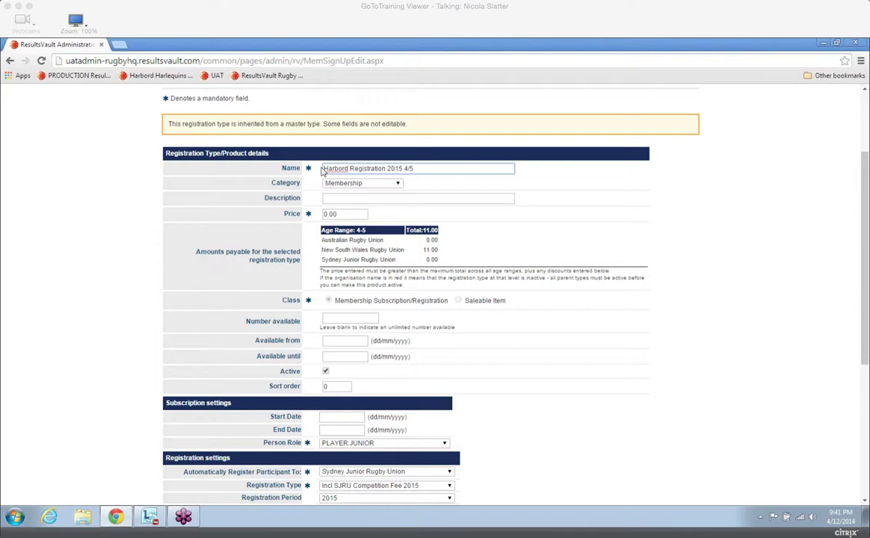
Try to save the product with a price of 10.00.
{"action": "left_click", "coordinate": [366, 198]}
{"action": "left_click", "coordinate": [360, 214]}
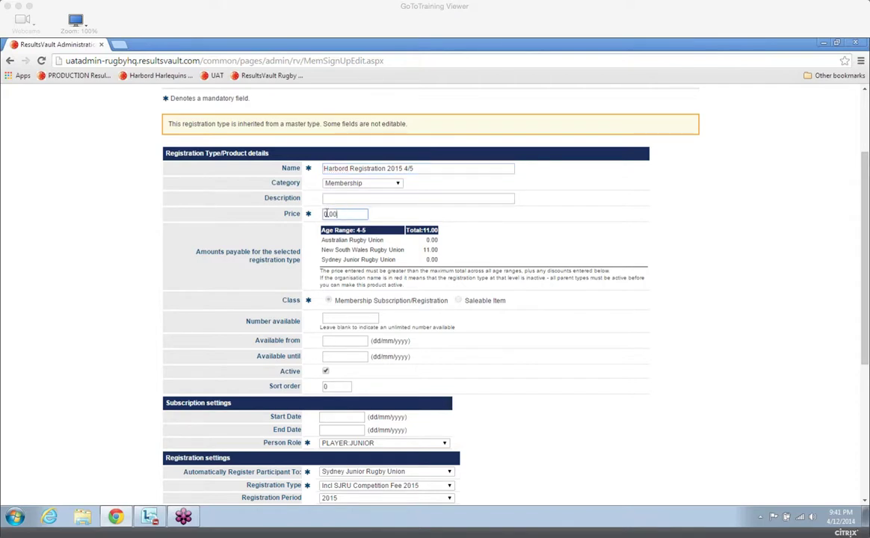
{"action": "key", "text": "BackSpace"}
{"action": "type", "text": "10"}
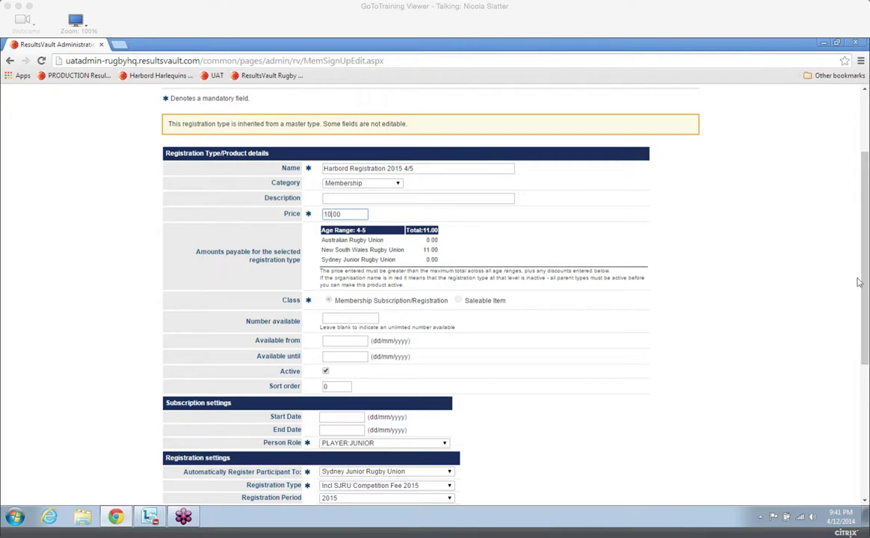
{"action": "scroll", "coordinate": [539, 404], "scroll_direction": "down", "scroll_amount": 5}
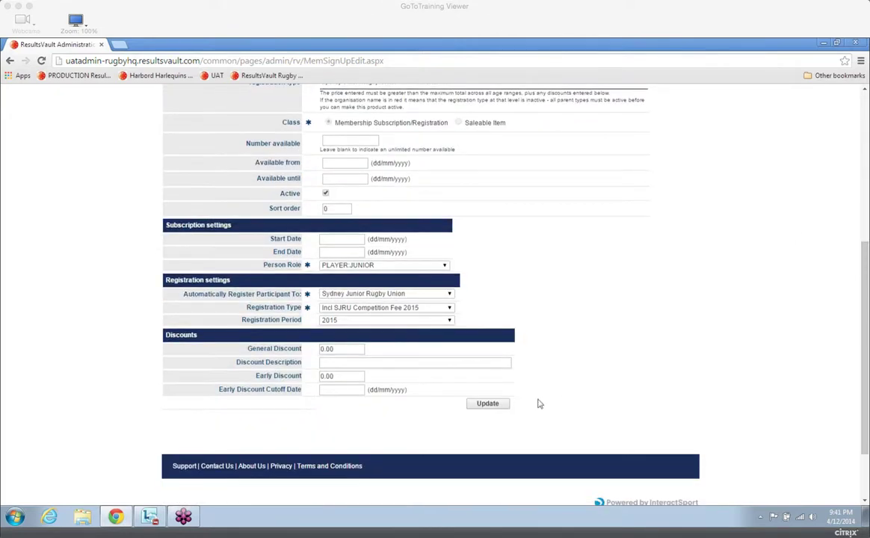
{"action": "left_click", "coordinate": [489, 404]}
{"action": "left_click", "coordinate": [469, 132]}
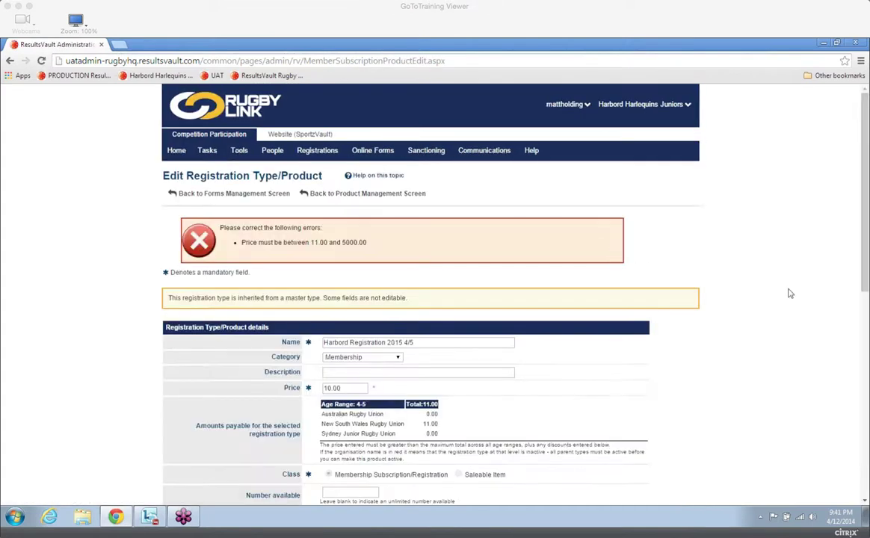
Set the product's price to 50.00.
{"action": "scroll", "coordinate": [543, 326], "scroll_direction": "down", "scroll_amount": 3}
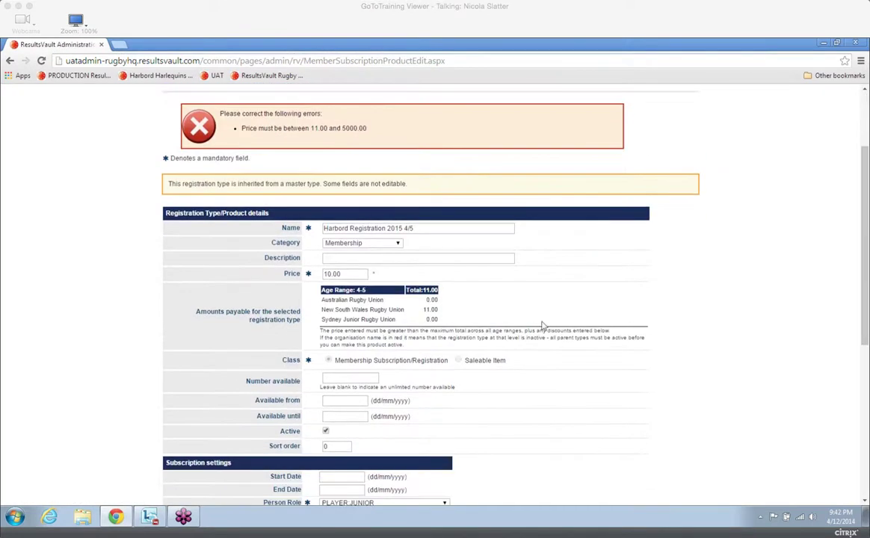
{"action": "left_click", "coordinate": [330, 274]}
{"action": "key", "text": "BackSpace"}
{"action": "key", "text": "BackSpace"}
{"action": "key", "text": "BackSpace"}
{"action": "type", "text": "50."}
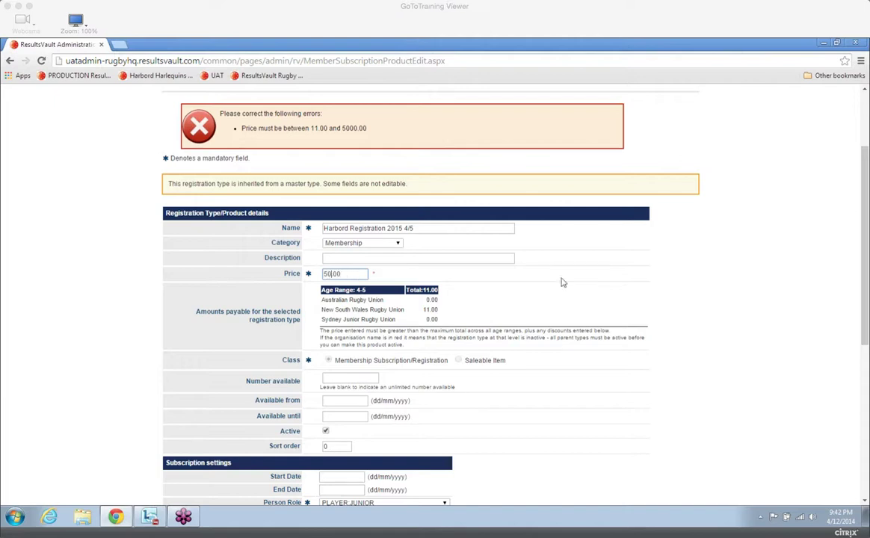
Examine the product's payable amounts, availability limits, subscription and registration settings, and general discount.
{"action": "scroll", "coordinate": [866, 288], "scroll_direction": "down", "scroll_amount": 1}
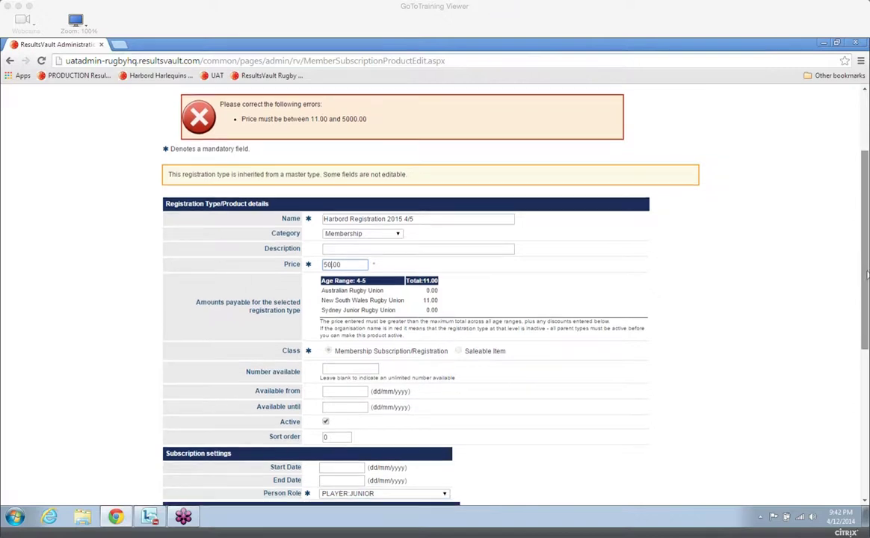
{"action": "left_click_drag", "start_coordinate": [866, 288], "coordinate": [866, 290]}
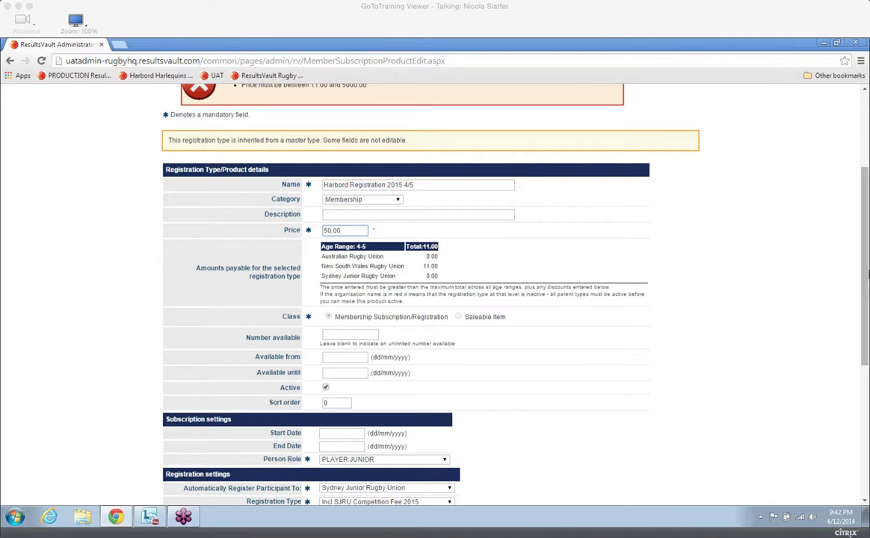
{"action": "left_click_drag", "start_coordinate": [865, 259], "coordinate": [865, 331]}
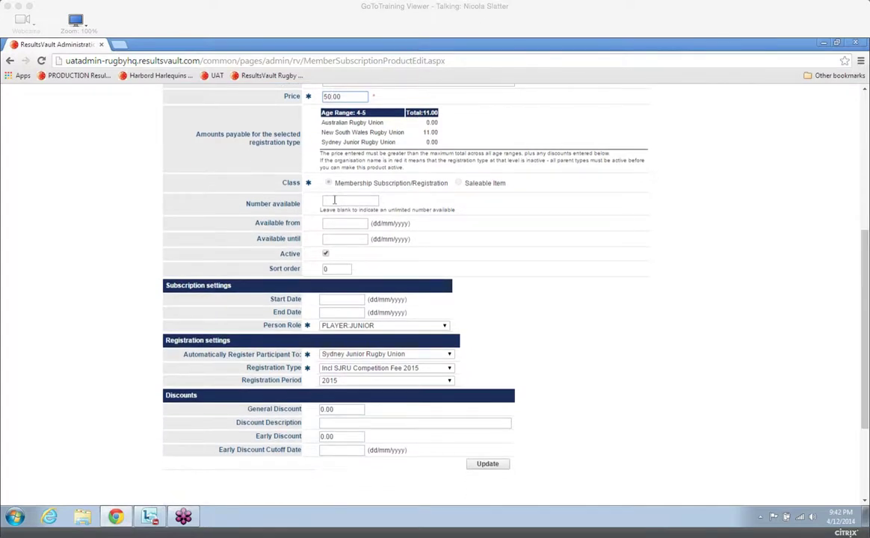
{"action": "left_click", "coordinate": [341, 201]}
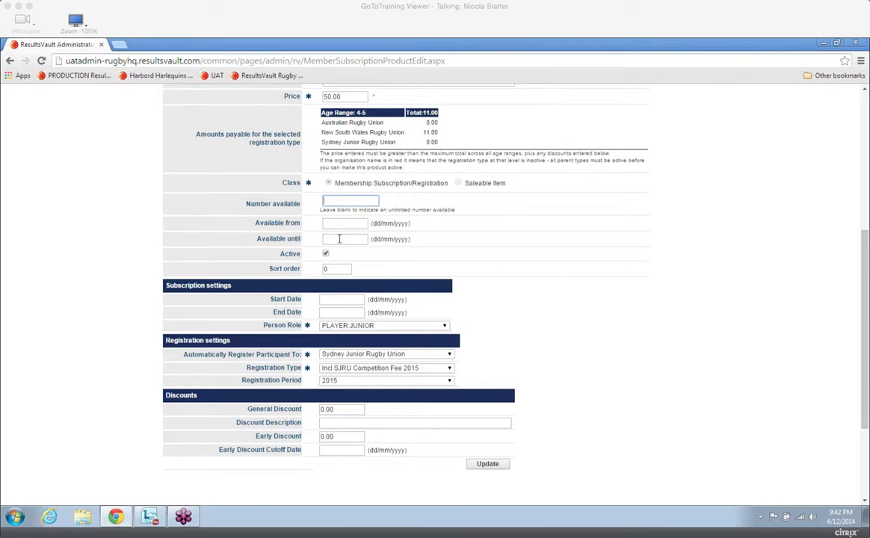
{"action": "left_click", "coordinate": [340, 238]}
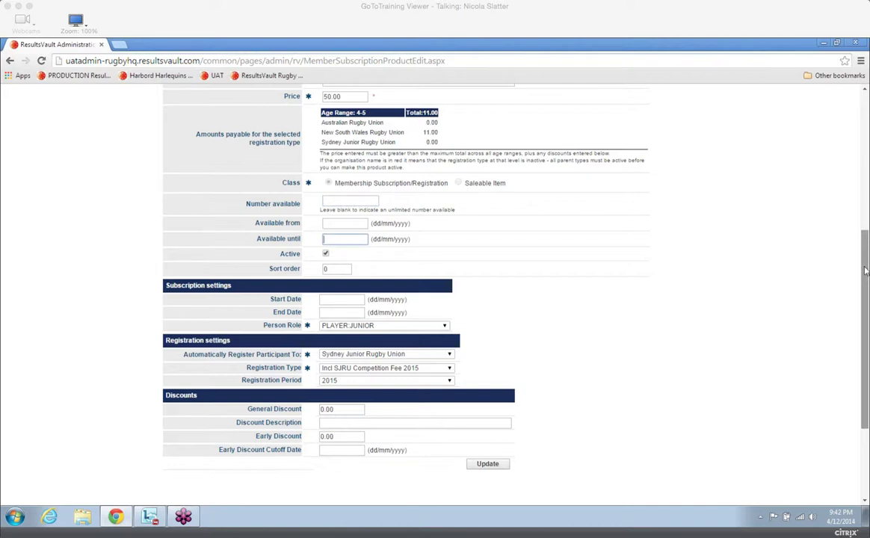
{"action": "left_click_drag", "start_coordinate": [864, 271], "coordinate": [865, 336]}
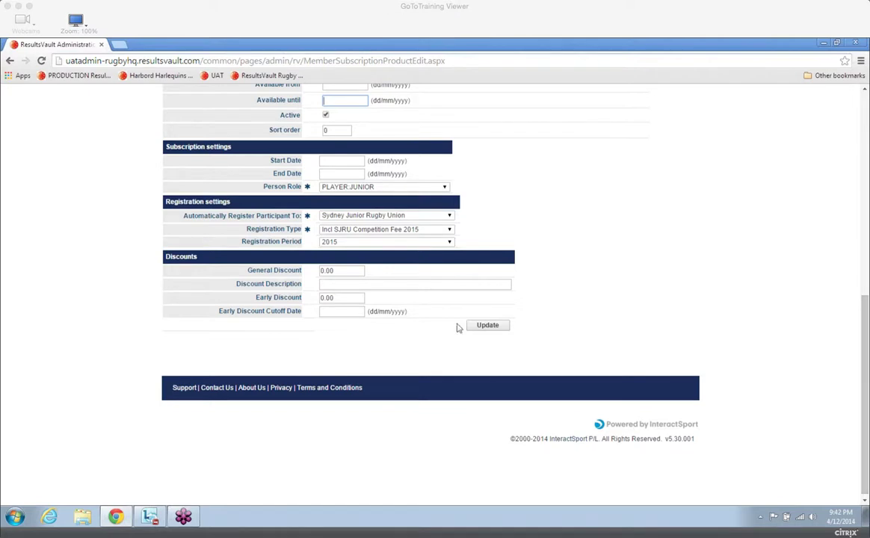
{"action": "left_click", "coordinate": [353, 272]}
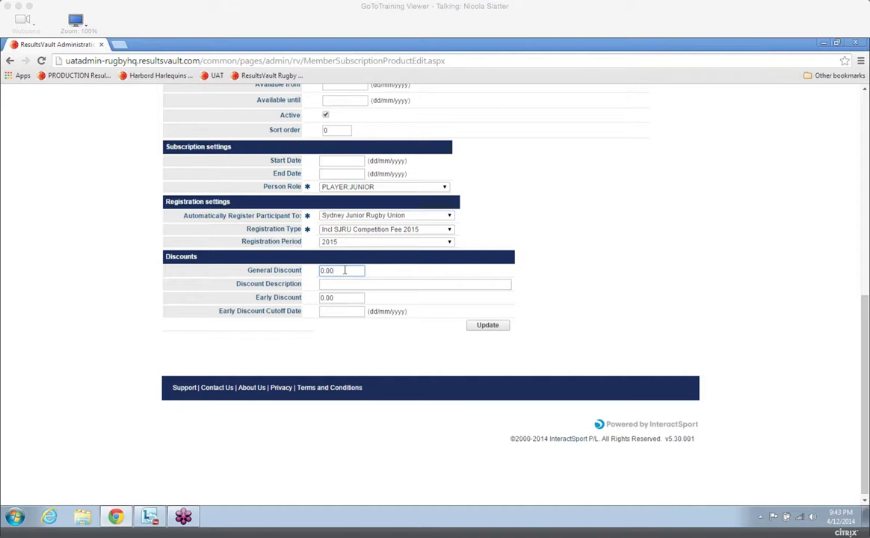
Set an early discount of 5.00 with the cutoff date 31/01/2015, and save the product.
{"action": "left_click", "coordinate": [323, 297]}
{"action": "key", "text": "Delete"}
{"action": "type", "text": "5"}
{"action": "left_click", "coordinate": [338, 310]}
{"action": "type", "text": "31"}
{"action": "type", "text": "/01/201"}
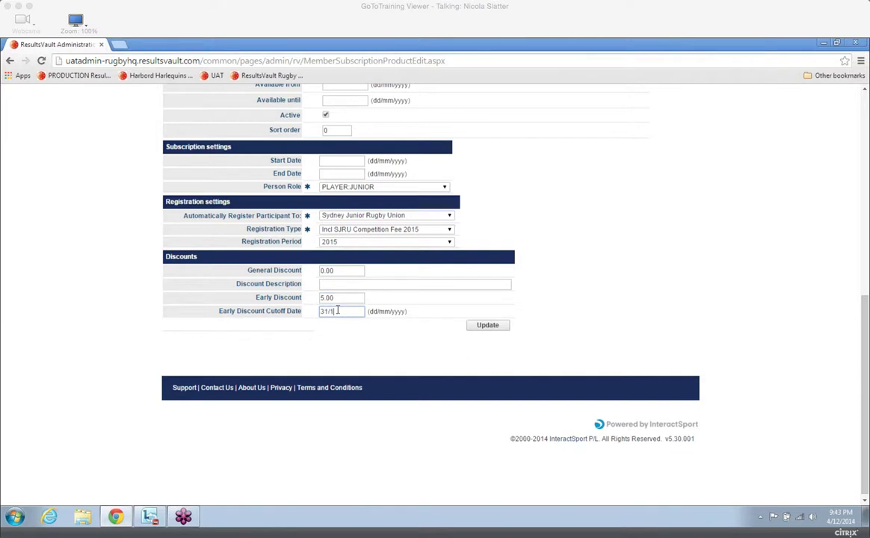
{"action": "type", "text": "5"}
{"action": "left_click", "coordinate": [487, 327]}
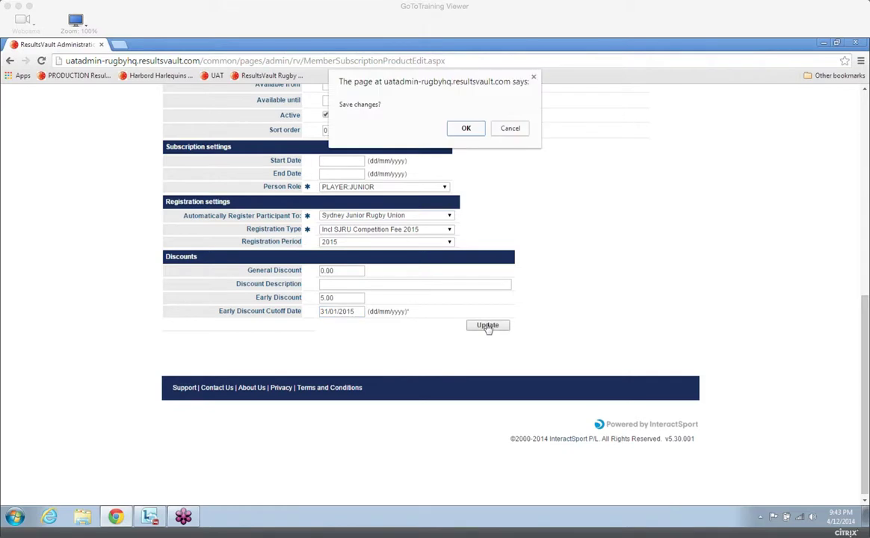
{"action": "left_click", "coordinate": [466, 128]}
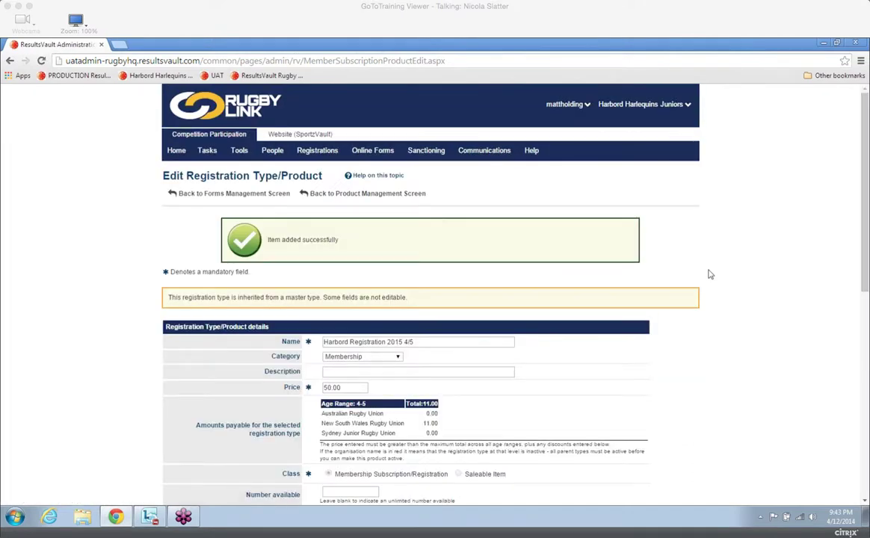
Return to forms management and load the ARU - 4-5 YO National Participant Insurance Levy template into a new registration form.
{"action": "left_click", "coordinate": [247, 195]}
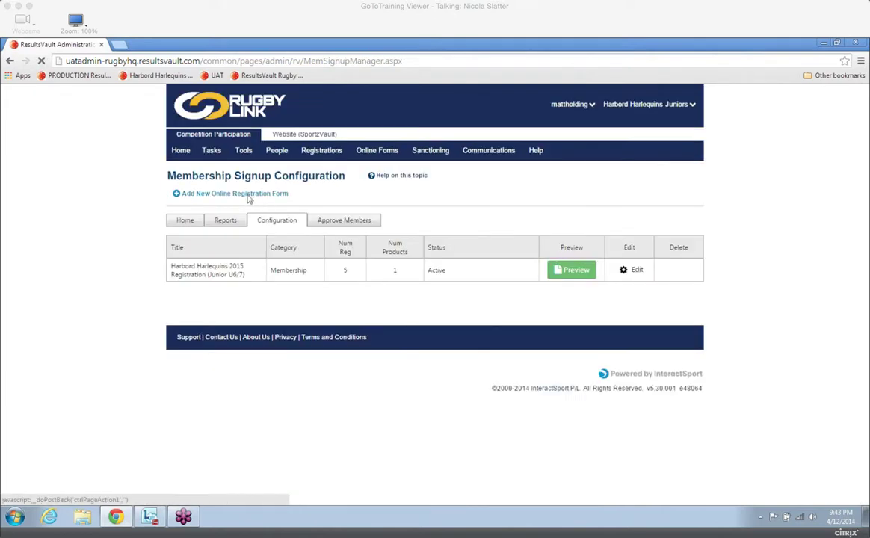
{"action": "left_click", "coordinate": [248, 196]}
{"action": "left_click", "coordinate": [416, 244]}
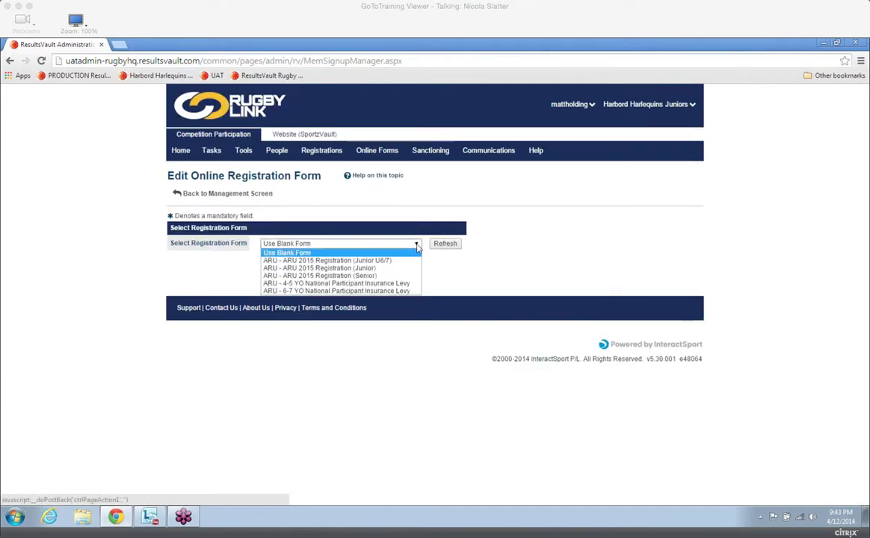
{"action": "left_click", "coordinate": [336, 283]}
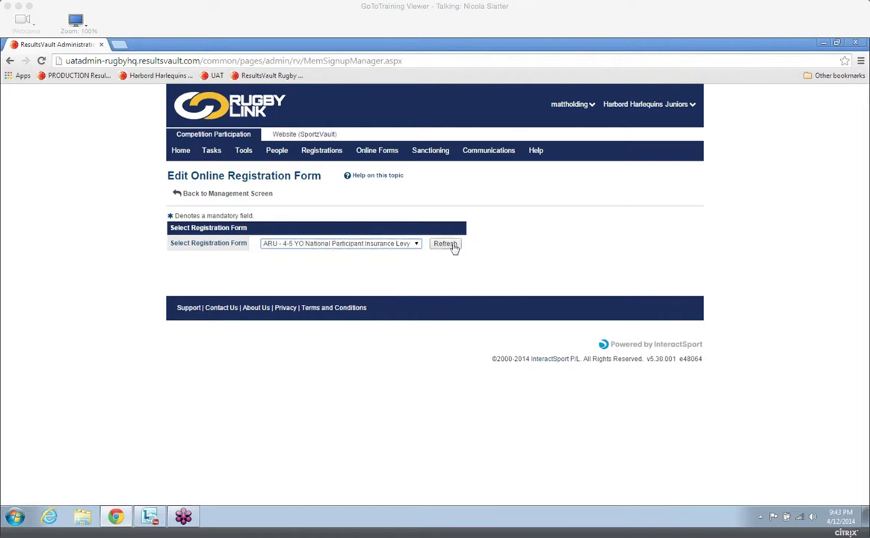
{"action": "left_click", "coordinate": [453, 247]}
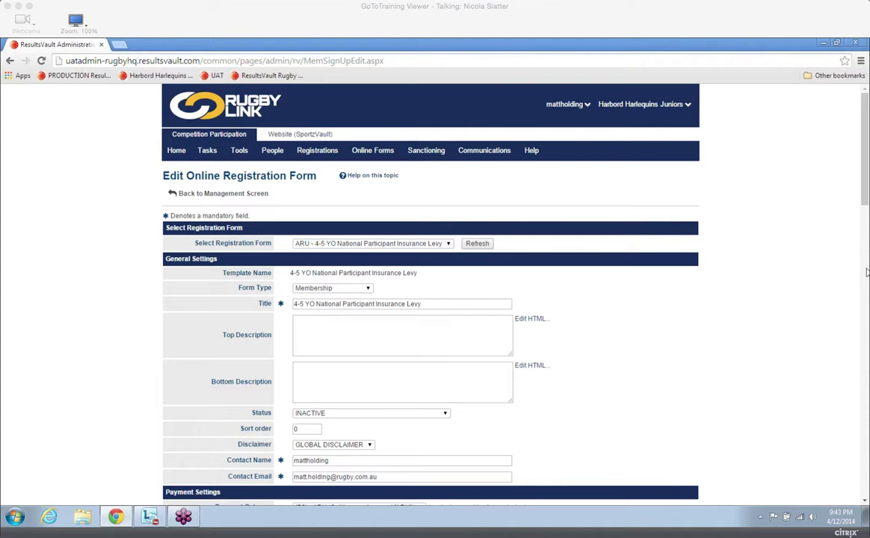
Set the registration form's title to "Harbord Registration 2015 4/5".
{"action": "left_click", "coordinate": [865, 502]}
{"action": "left_click", "coordinate": [864, 502]}
{"action": "left_click_drag", "start_coordinate": [444, 239], "coordinate": [294, 236]}
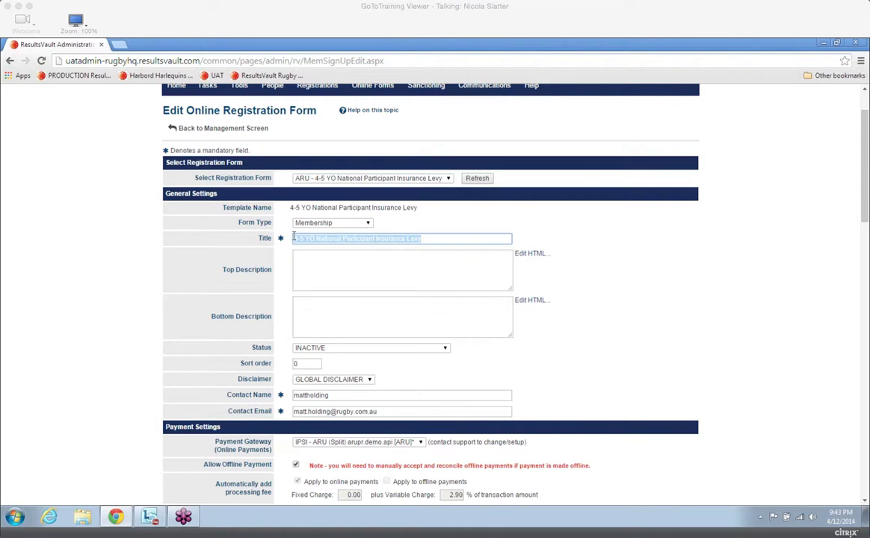
{"action": "type", "text": "Harbord"}
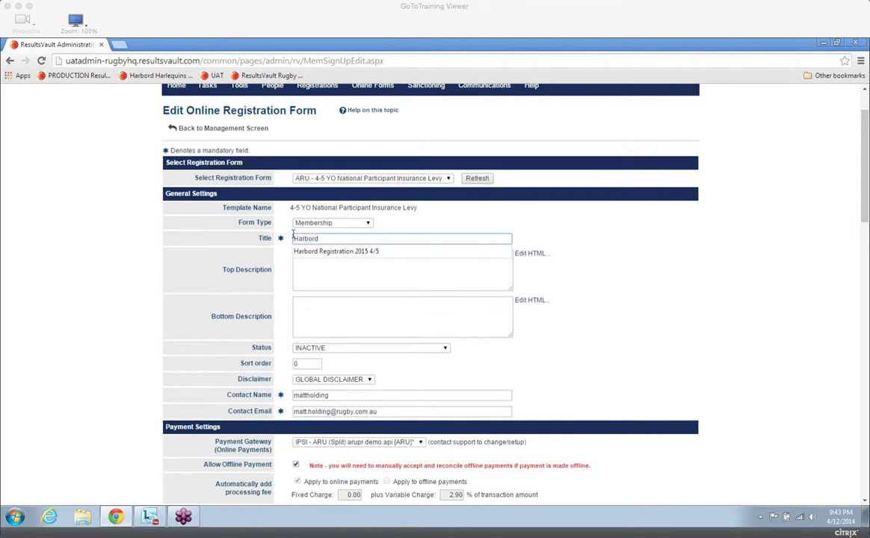
{"action": "left_click", "coordinate": [350, 251]}
Enter "Includes Socks" as the form's top description.
{"action": "left_click", "coordinate": [349, 265]}
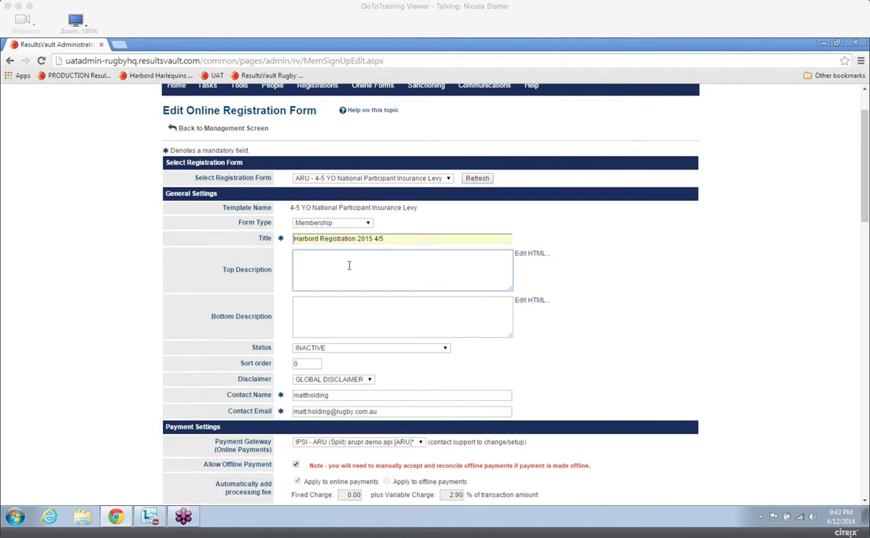
{"action": "type", "text": "Includes Socks"}
Set the registration form's status to ACTIVE.
{"action": "left_click", "coordinate": [442, 349]}
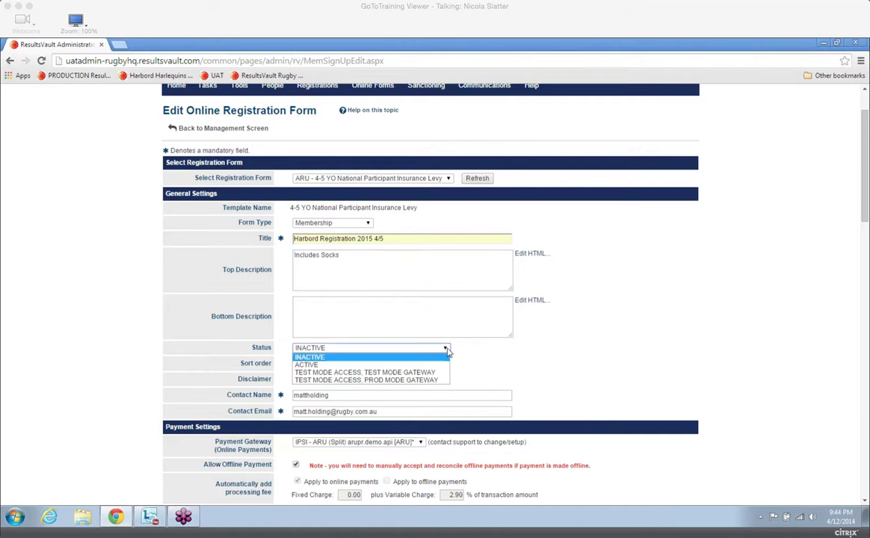
{"action": "left_click", "coordinate": [380, 365]}
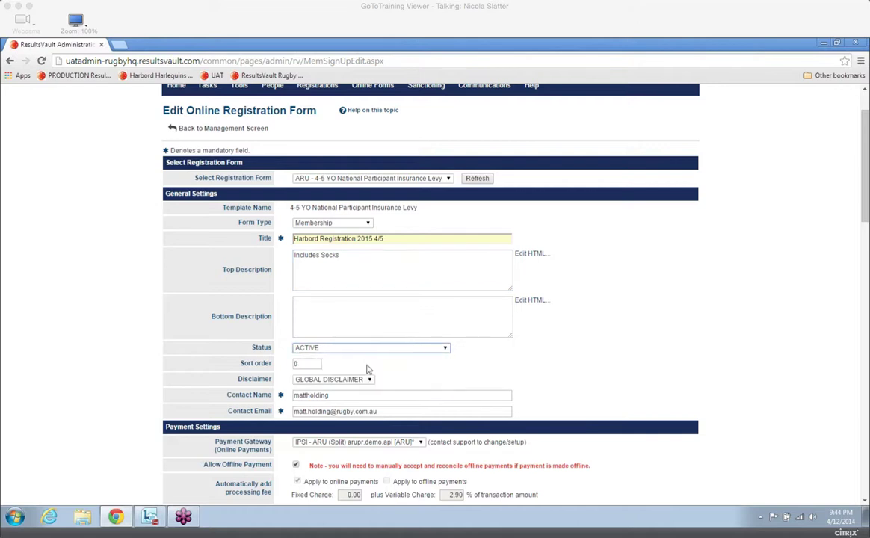
Enter an offline payment description in the payment settings, directing members to pay the named contact their fees at the canteen on Tuesdays.
{"action": "left_click", "coordinate": [866, 501]}
{"action": "left_click", "coordinate": [865, 501]}
{"action": "left_click", "coordinate": [865, 500]}
{"action": "left_click", "coordinate": [865, 501]}
{"action": "left_click", "coordinate": [865, 501]}
{"action": "left_click", "coordinate": [865, 501]}
{"action": "left_click", "coordinate": [865, 501]}
{"action": "left_click", "coordinate": [865, 500]}
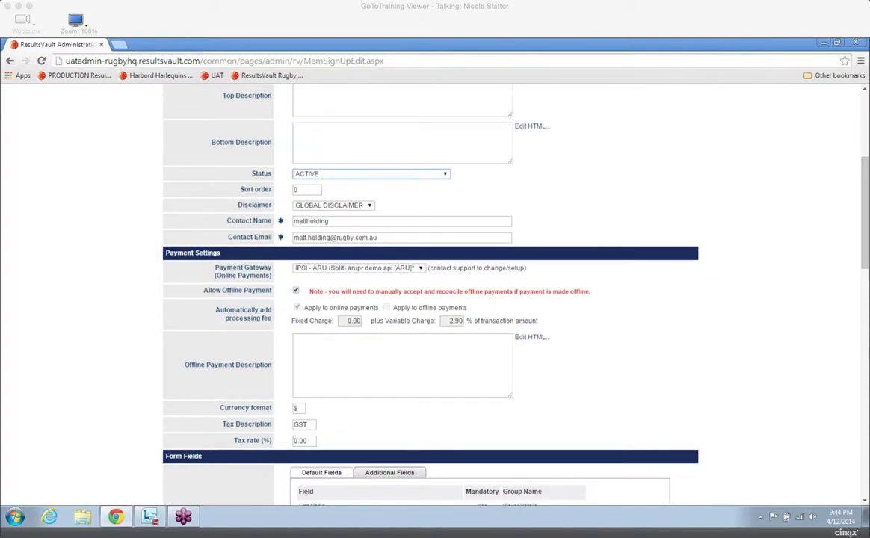
{"action": "left_click_drag", "start_coordinate": [863, 263], "coordinate": [864, 277]}
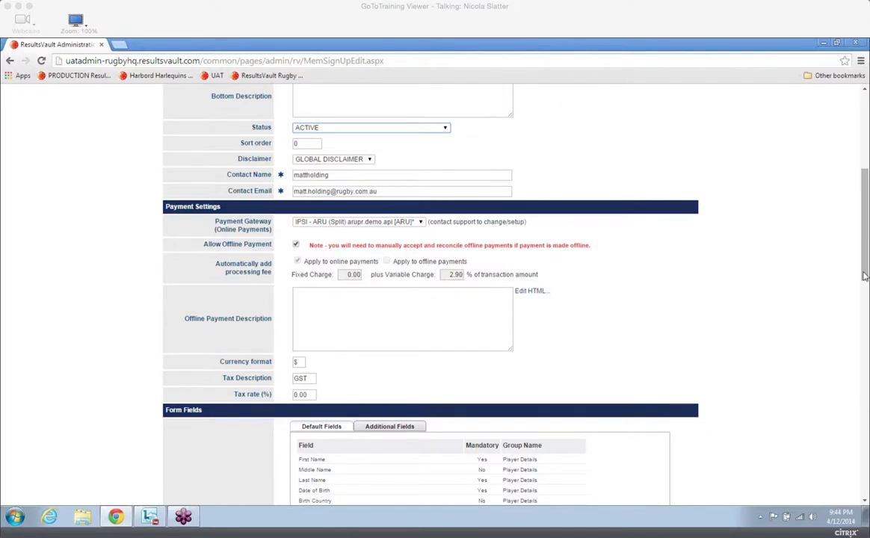
{"action": "left_click_drag", "start_coordinate": [864, 276], "coordinate": [866, 288]}
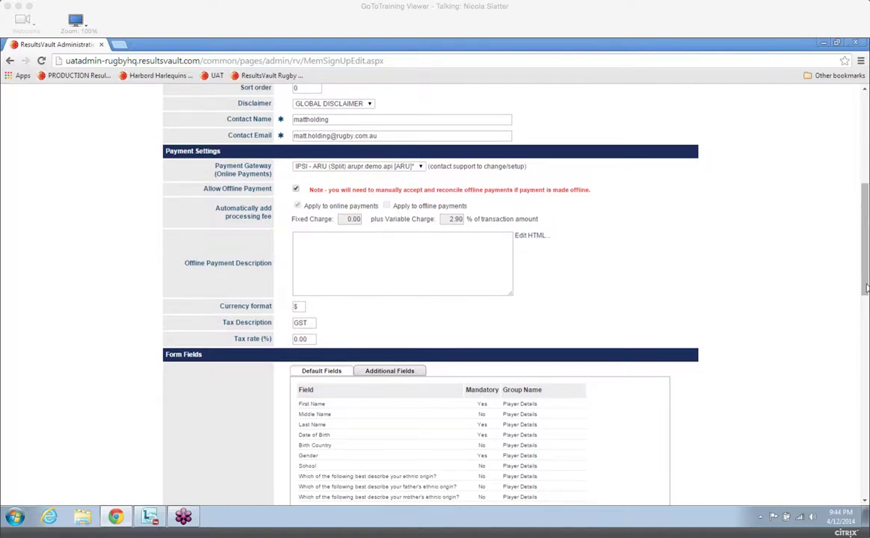
{"action": "left_click_drag", "start_coordinate": [865, 287], "coordinate": [866, 294]}
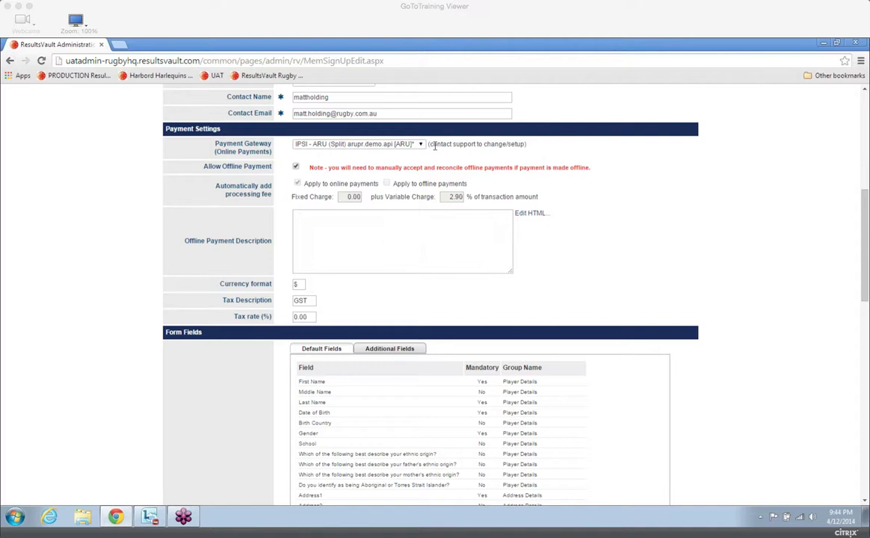
{"action": "left_click_drag", "start_coordinate": [866, 256], "coordinate": [866, 259]}
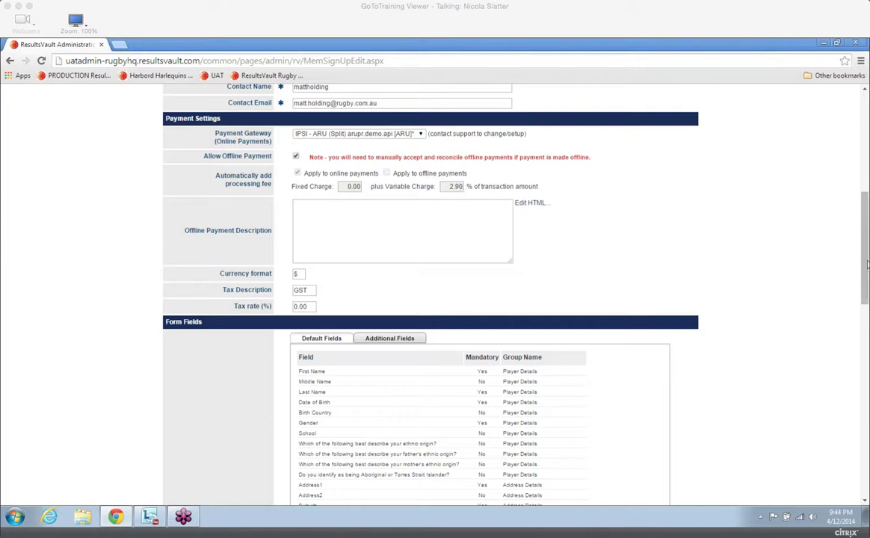
{"action": "scroll", "coordinate": [867, 265], "scroll_direction": "down", "scroll_amount": 1}
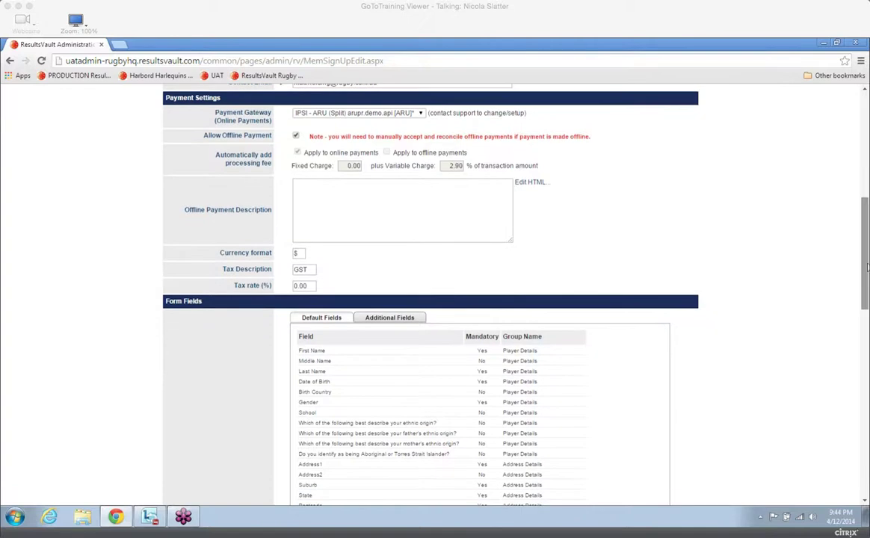
{"action": "left_click", "coordinate": [356, 195]}
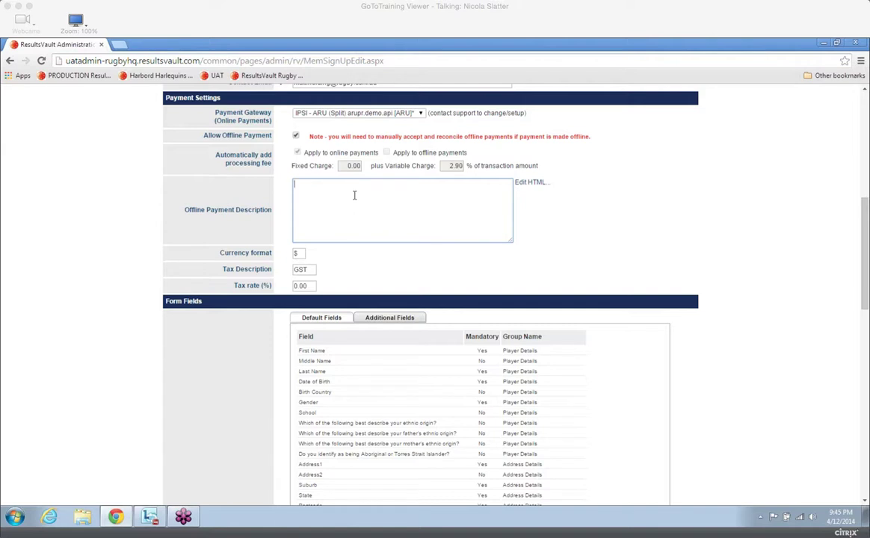
{"action": "type", "text": "Pay Sharon Fees at Canteen on Tuesdays"}
Add Jersey Size to the form's selected additional fields.
{"action": "left_click_drag", "start_coordinate": [866, 261], "coordinate": [866, 280]}
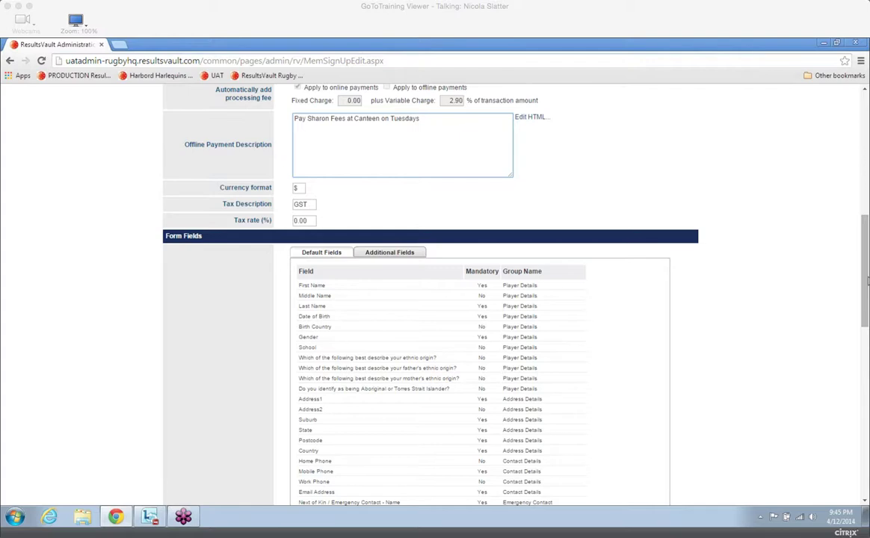
{"action": "left_click_drag", "start_coordinate": [867, 280], "coordinate": [867, 308]}
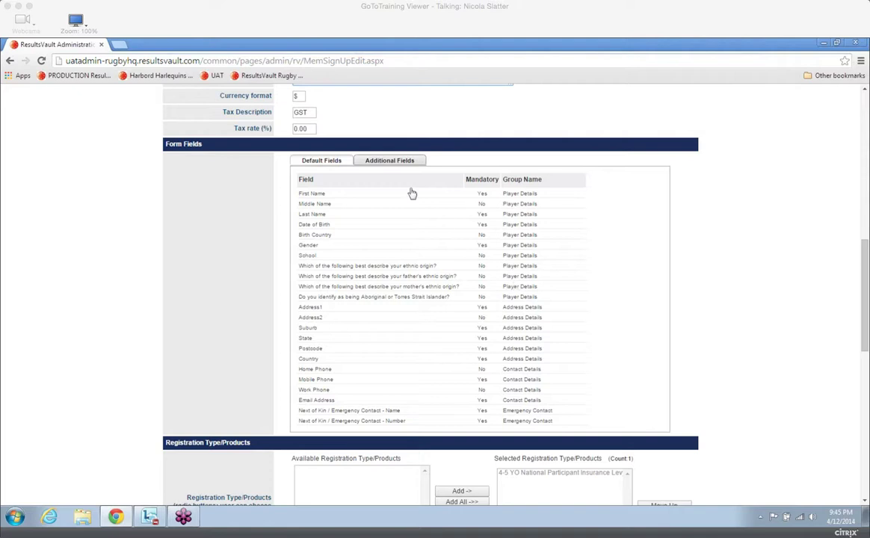
{"action": "left_click", "coordinate": [387, 163]}
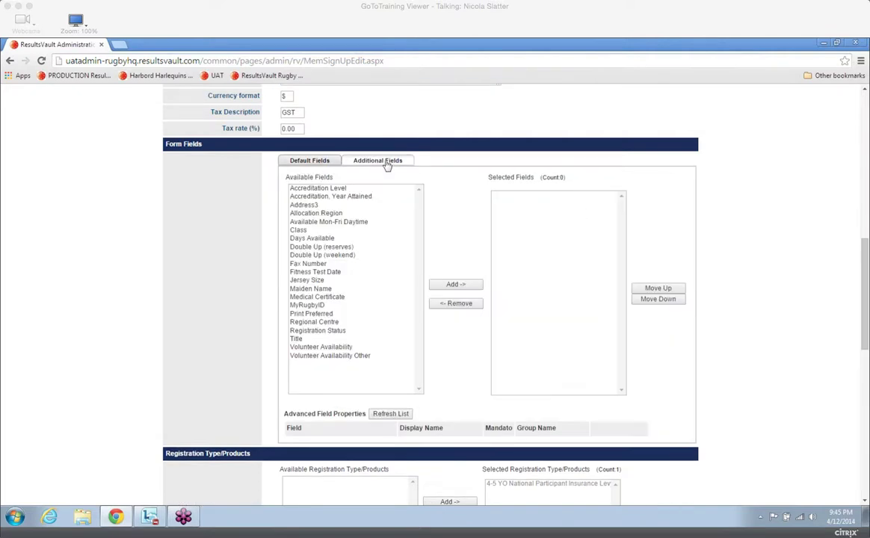
{"action": "left_click", "coordinate": [311, 280]}
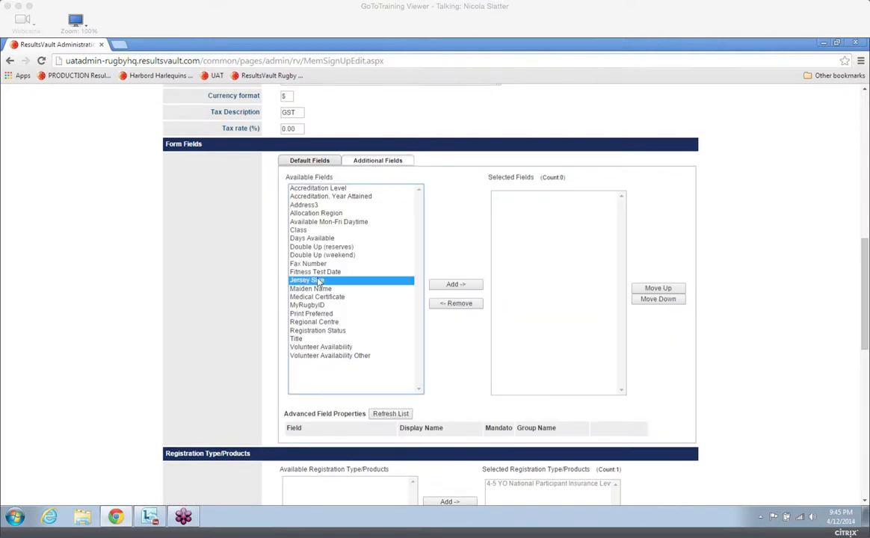
{"action": "left_click", "coordinate": [456, 286]}
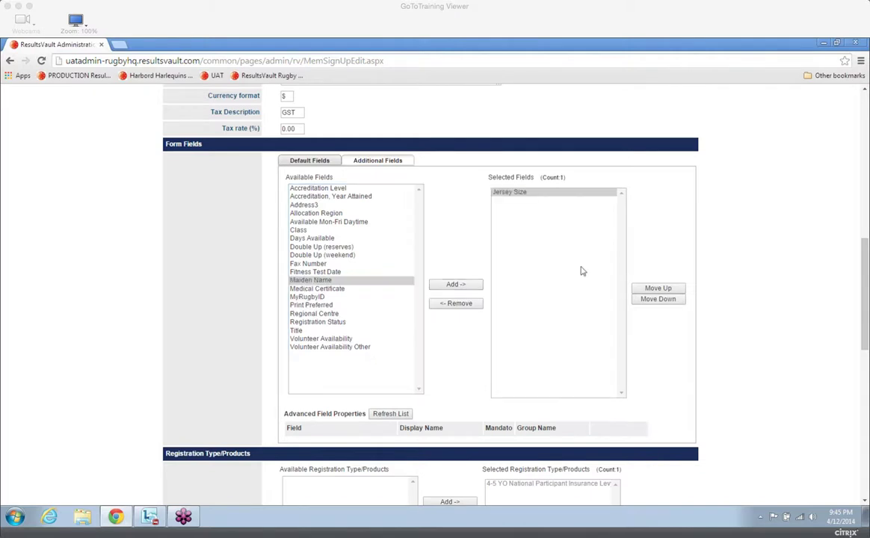
Refresh the advanced field properties list and make the Jersey Size field mandatory.
{"action": "left_click", "coordinate": [397, 415]}
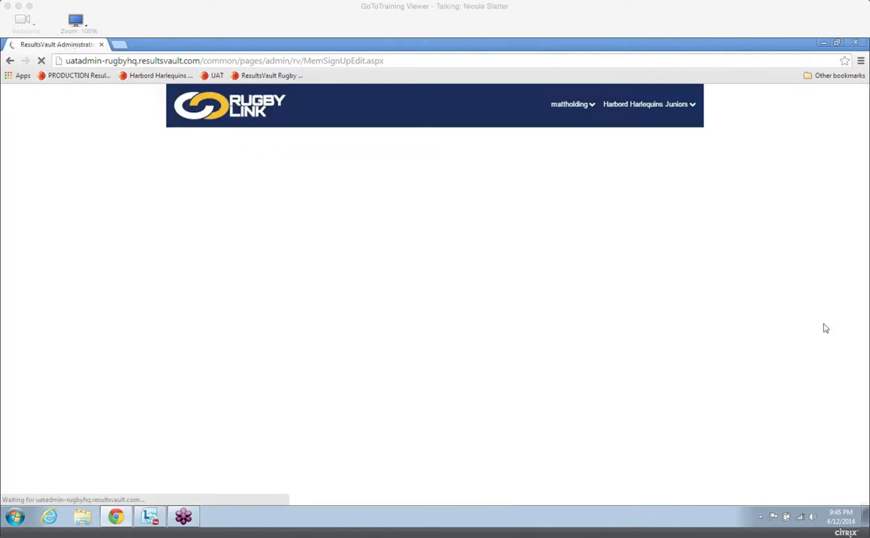
{"action": "left_click", "coordinate": [864, 500]}
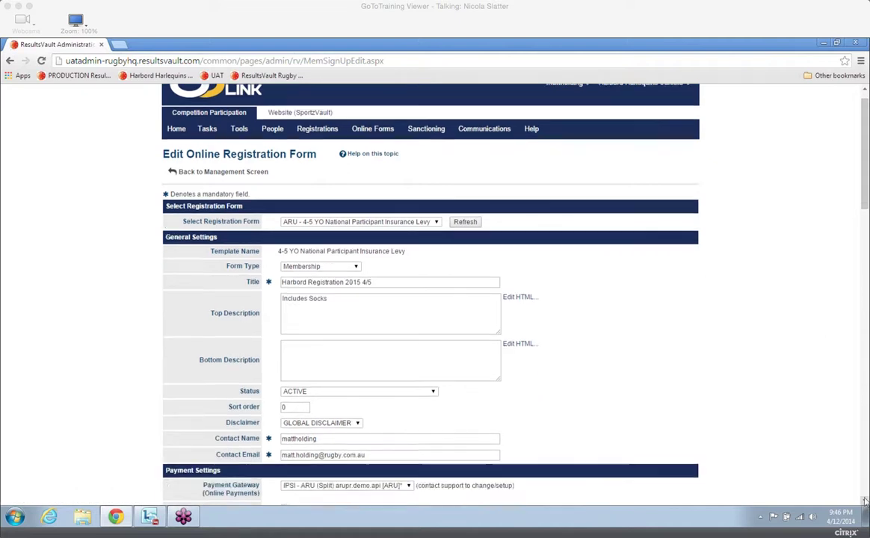
{"action": "left_click", "coordinate": [865, 502]}
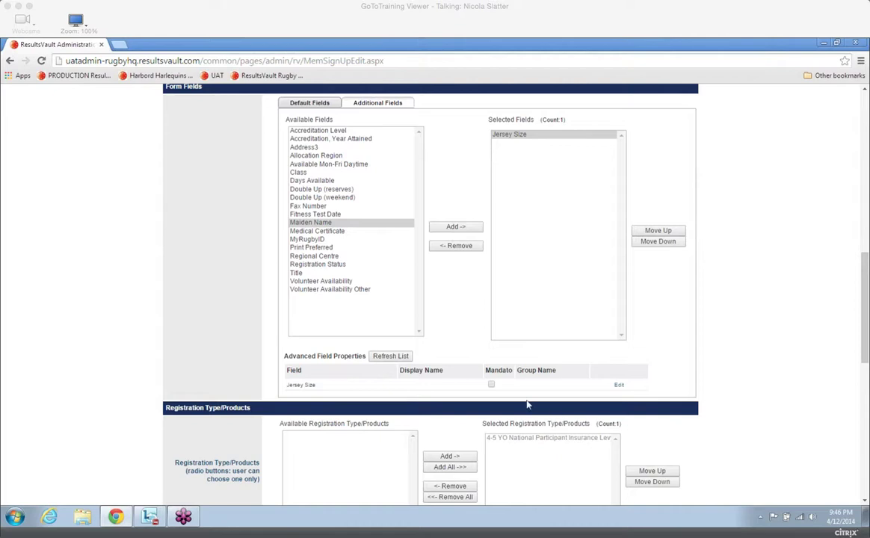
{"action": "left_click", "coordinate": [491, 386]}
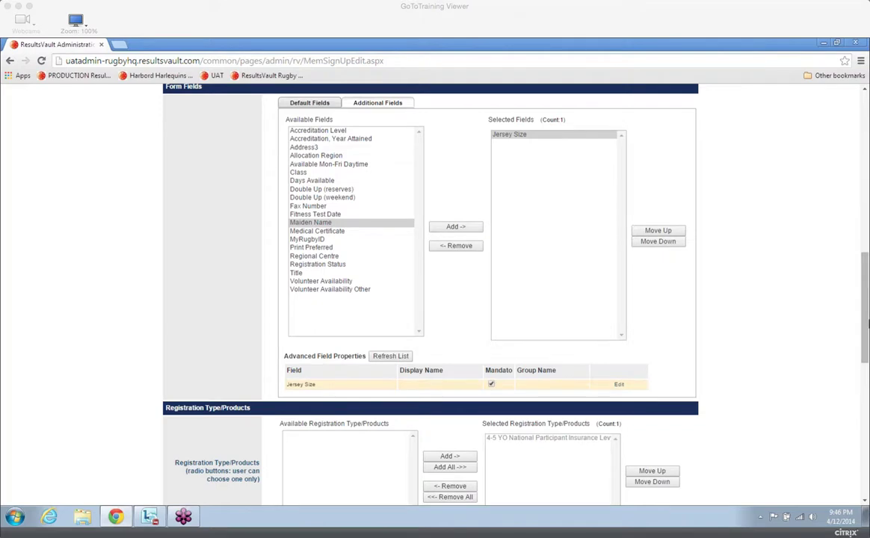
Save the new registration form, confirming the changes, and return to the form management screen.
{"action": "left_click_drag", "start_coordinate": [868, 323], "coordinate": [867, 376]}
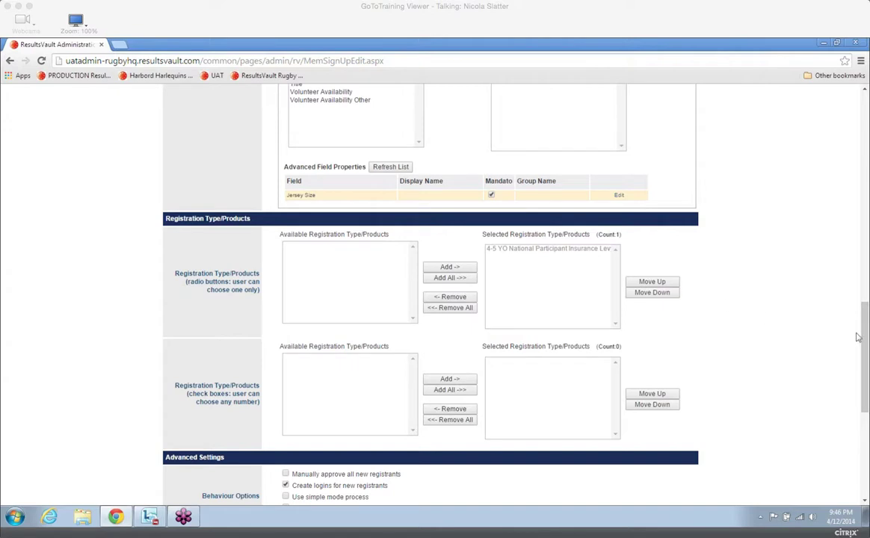
{"action": "left_click_drag", "start_coordinate": [868, 334], "coordinate": [868, 384]}
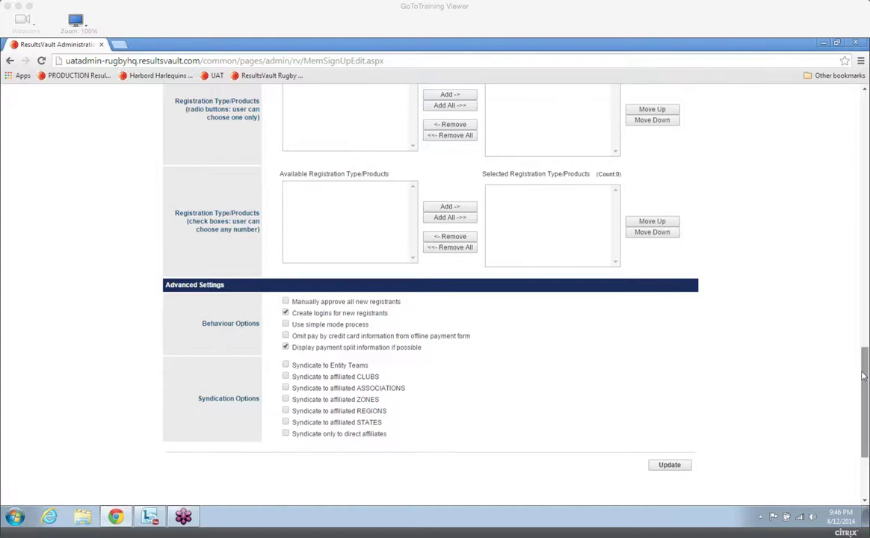
{"action": "scroll", "coordinate": [711, 369], "scroll_direction": "down", "scroll_amount": 1}
{"action": "left_click", "coordinate": [675, 448]}
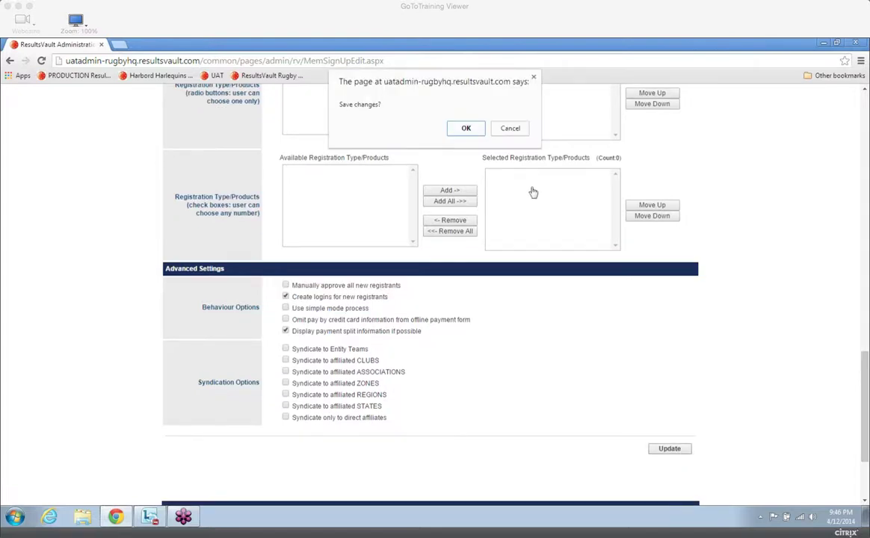
{"action": "left_click", "coordinate": [465, 128]}
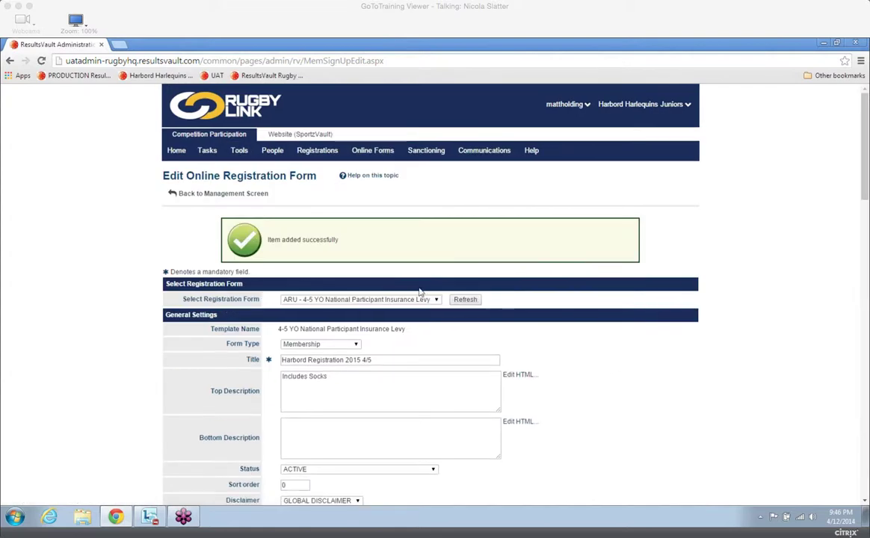
{"action": "left_click", "coordinate": [219, 196]}
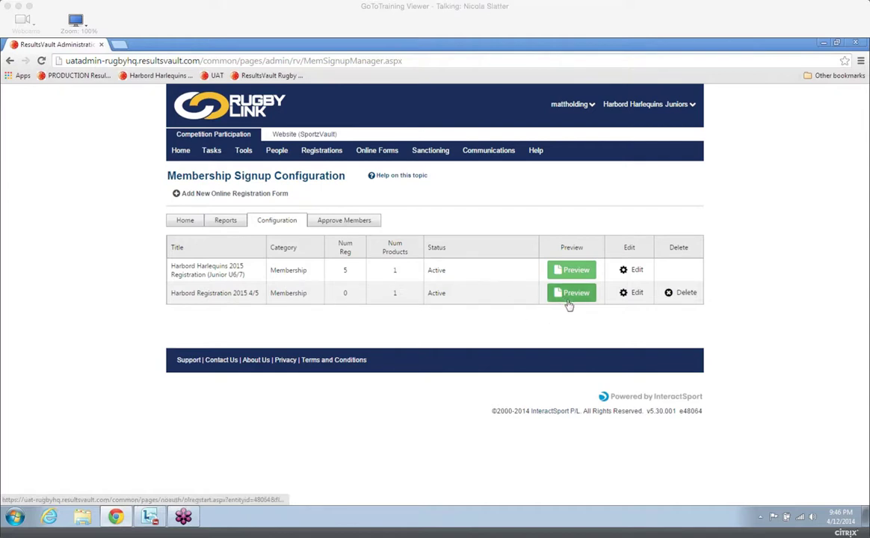
Reopen the Harbord Registration 2015 4/5 form to review its saved general and payment settings, then return to the management screen.
{"action": "left_click", "coordinate": [634, 295]}
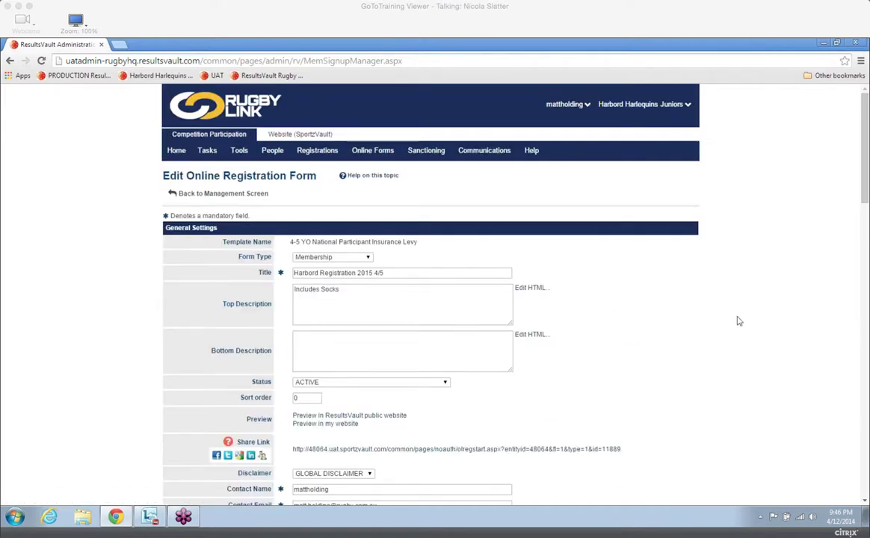
{"action": "scroll", "coordinate": [865, 500], "scroll_direction": "down", "scroll_amount": 3}
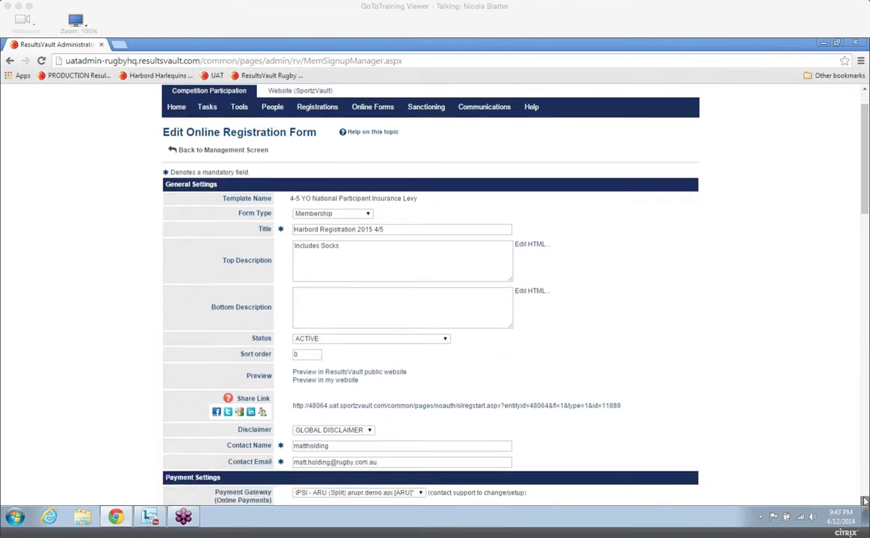
{"action": "left_click", "coordinate": [865, 500]}
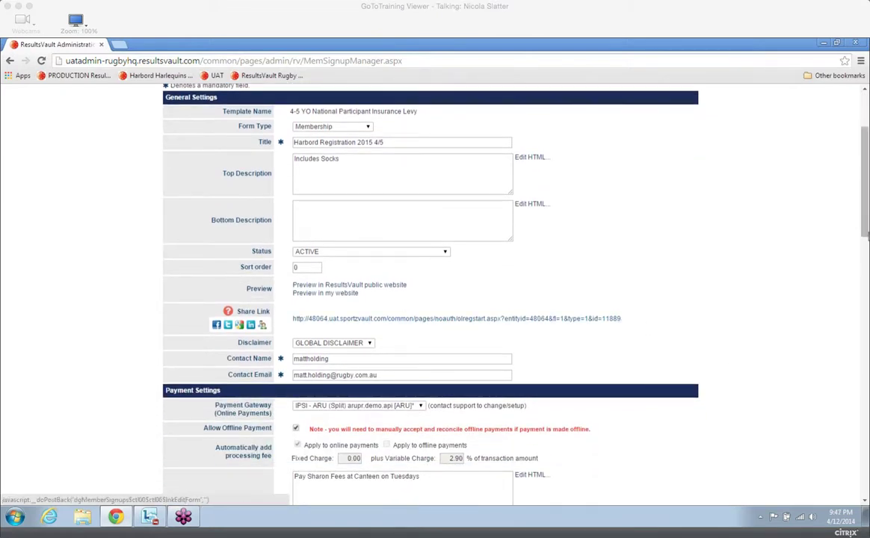
{"action": "left_click_drag", "start_coordinate": [866, 235], "coordinate": [854, 171]}
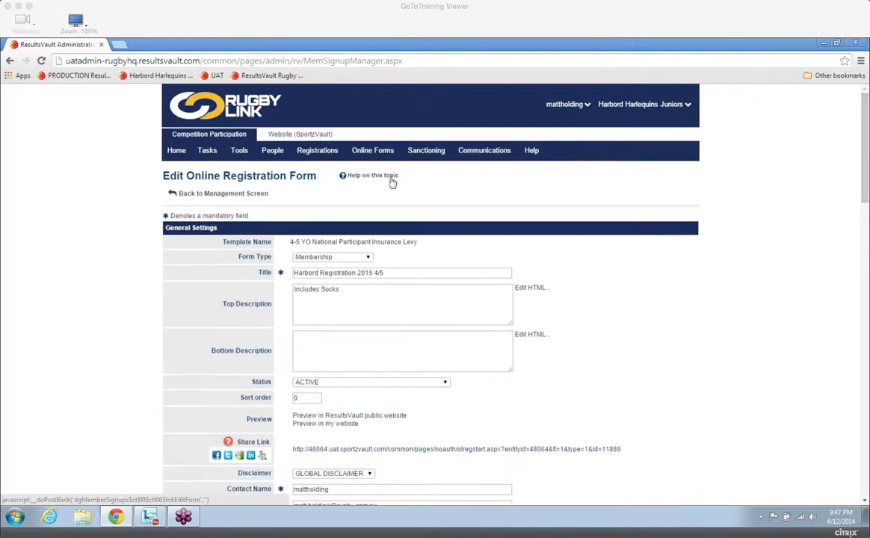
{"action": "left_click", "coordinate": [225, 193]}
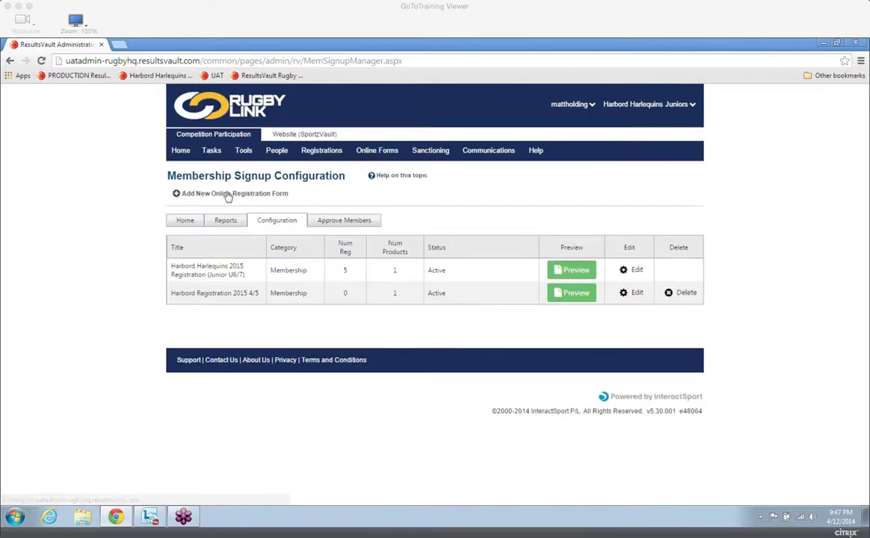